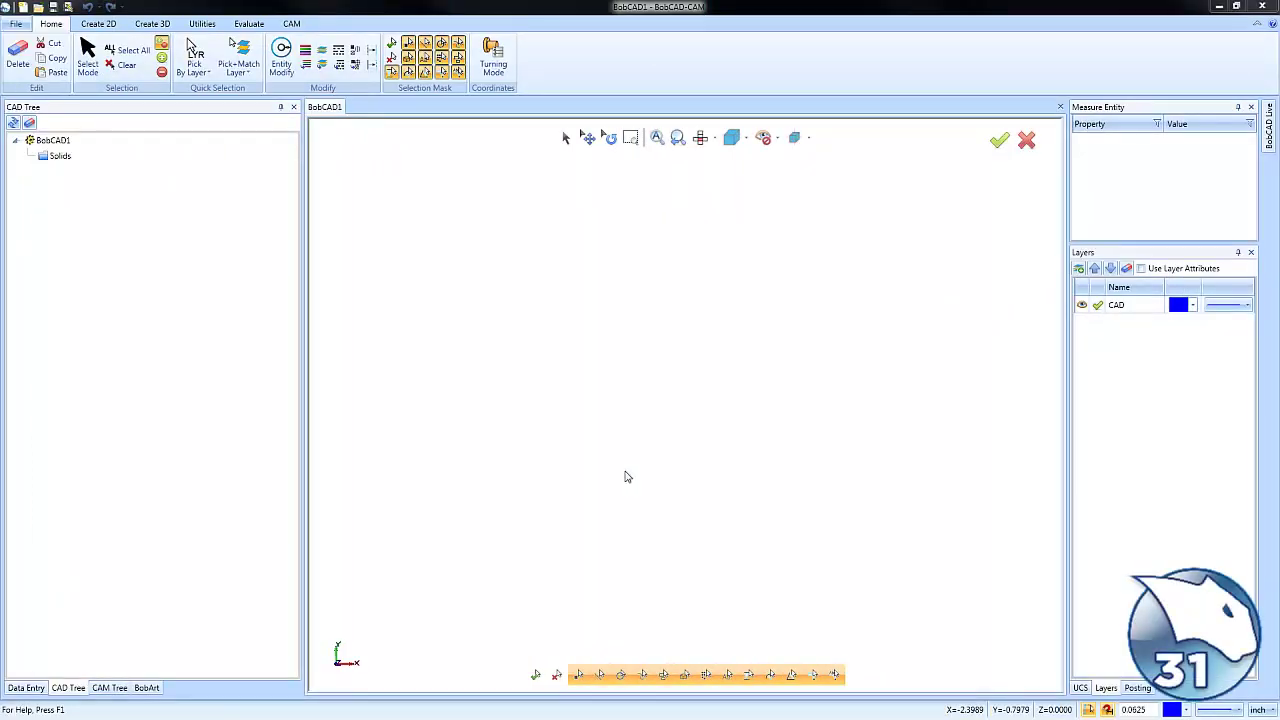
Draw a rectangle 8 in long and 3 in wide, centred on the origin
{"action": "left_click", "coordinate": [98, 23]}
{"action": "left_click", "coordinate": [137, 55]}
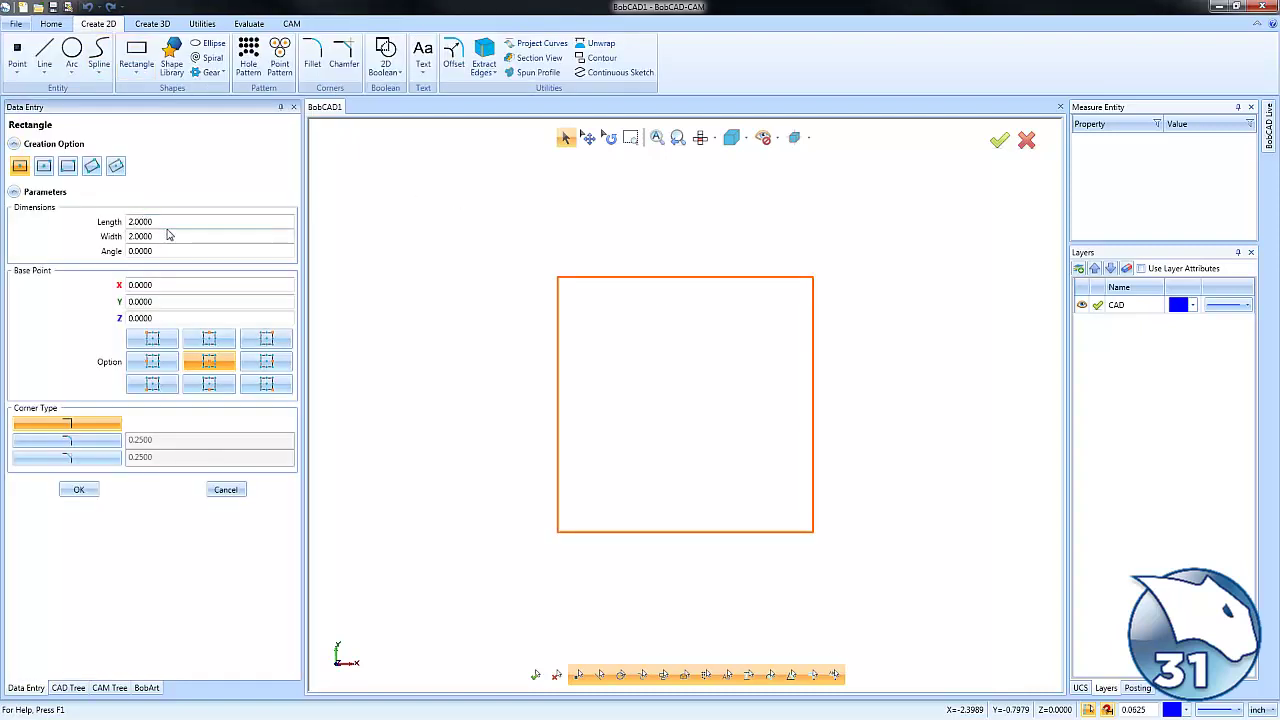
{"action": "left_click", "coordinate": [160, 222]}
{"action": "type", "text": "8"}
{"action": "key", "text": "Tab"}
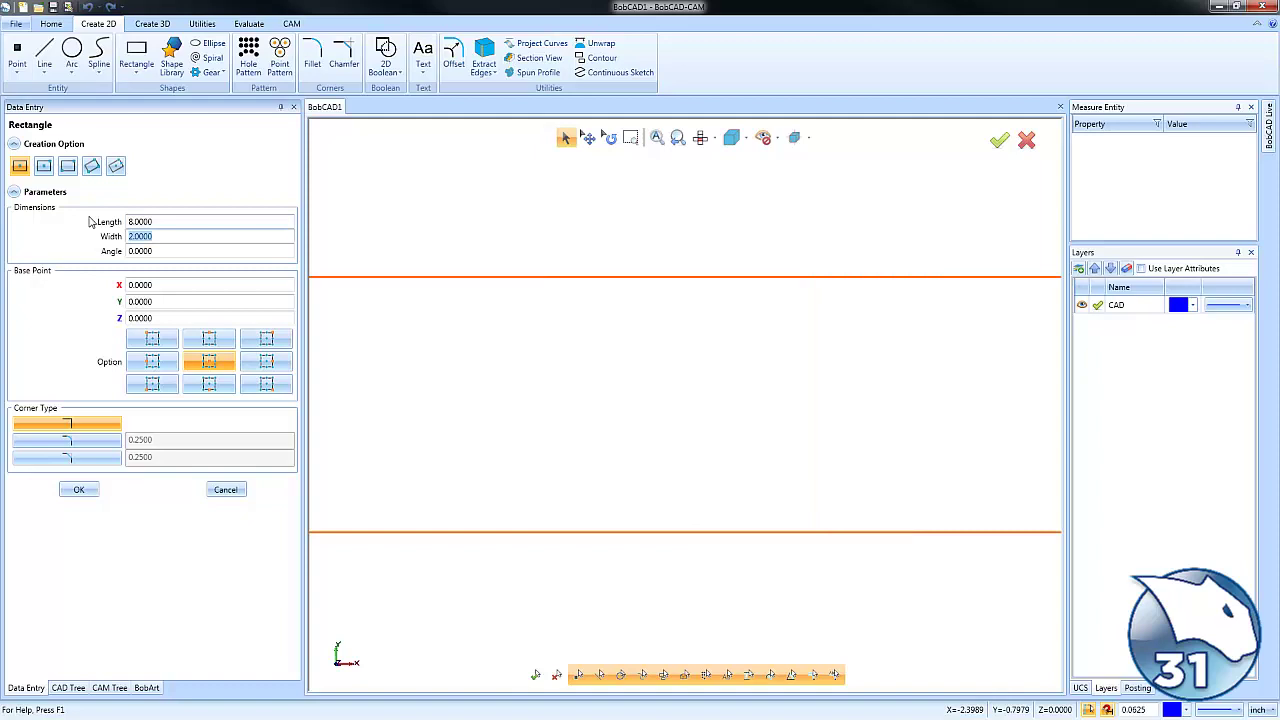
{"action": "type", "text": "3"}
{"action": "key", "text": "Tab"}
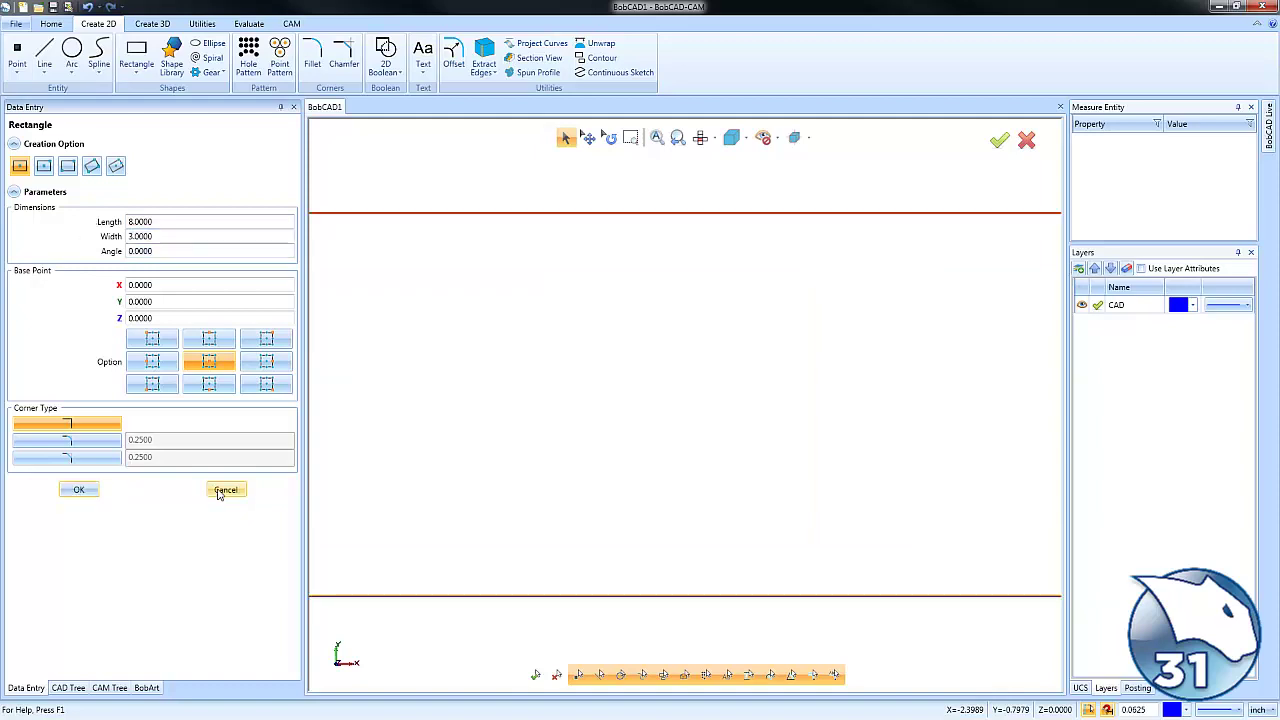
{"action": "left_click", "coordinate": [224, 490]}
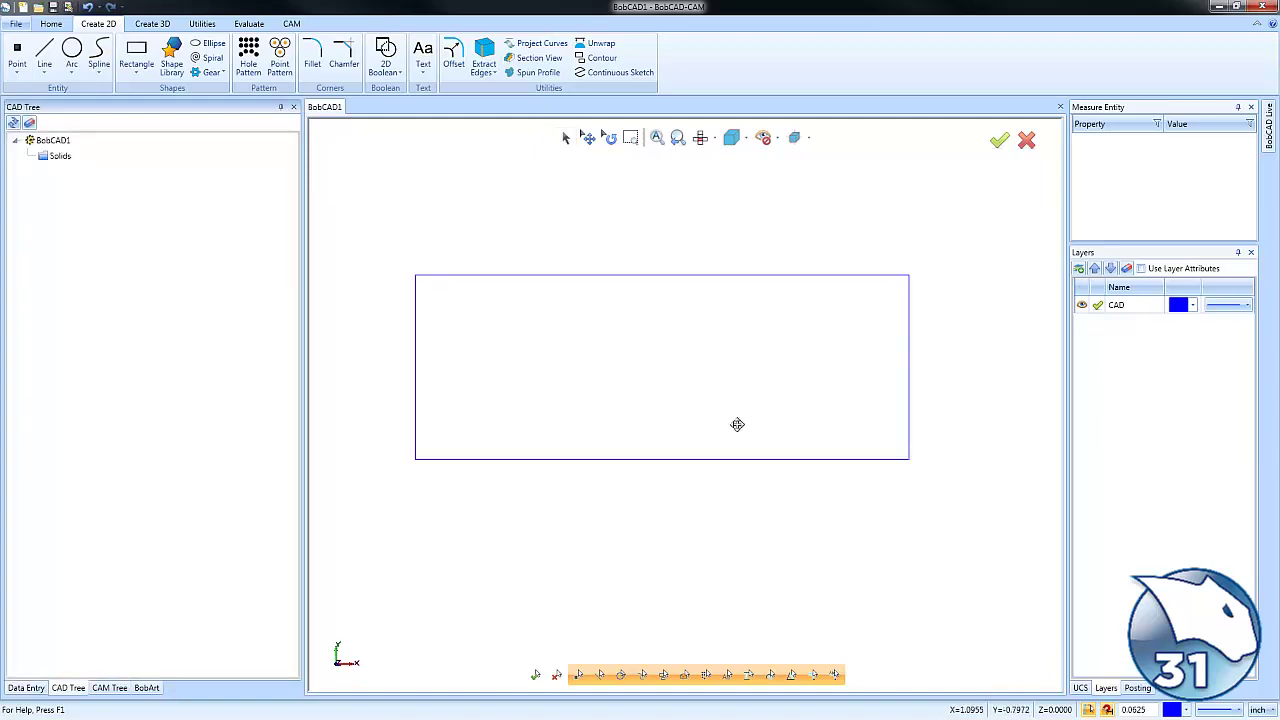
Add a new active layer for the solid, separate from the CAD layer
{"action": "middle_click_drag", "start_coordinate": [737, 424], "coordinate": [989, 417]}
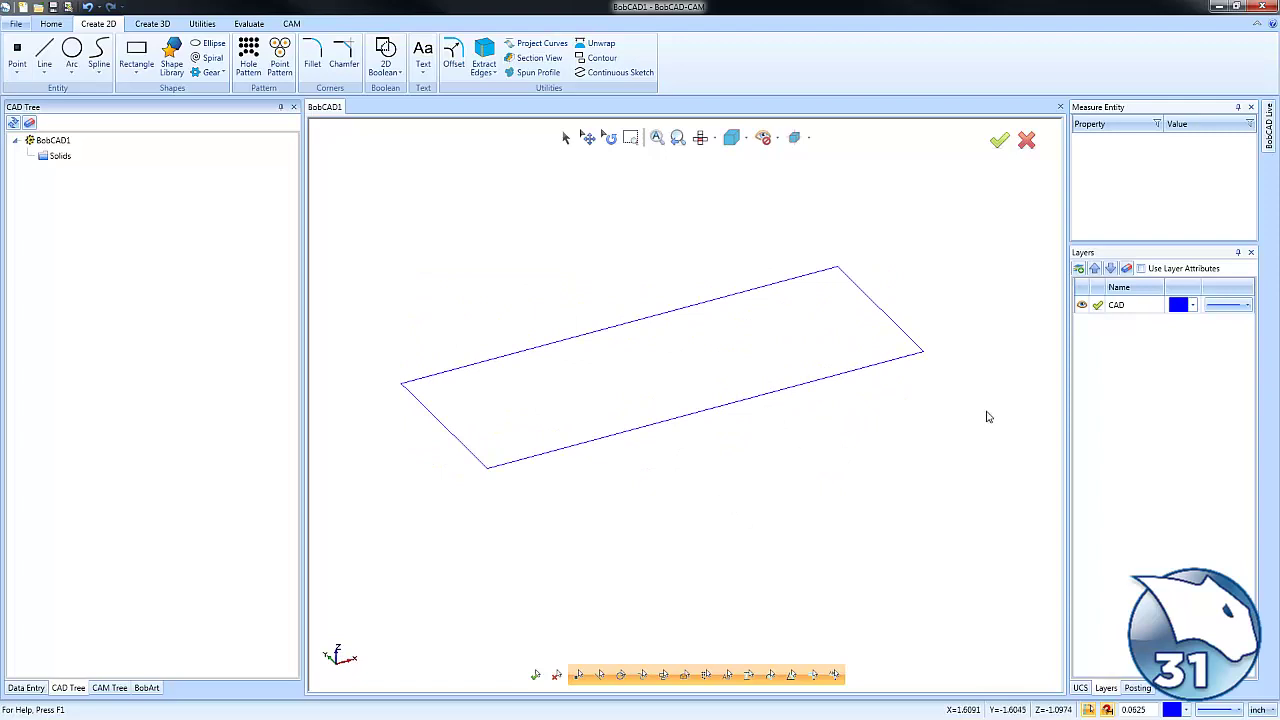
{"action": "right_click", "coordinate": [1128, 348]}
{"action": "left_click", "coordinate": [1155, 356]}
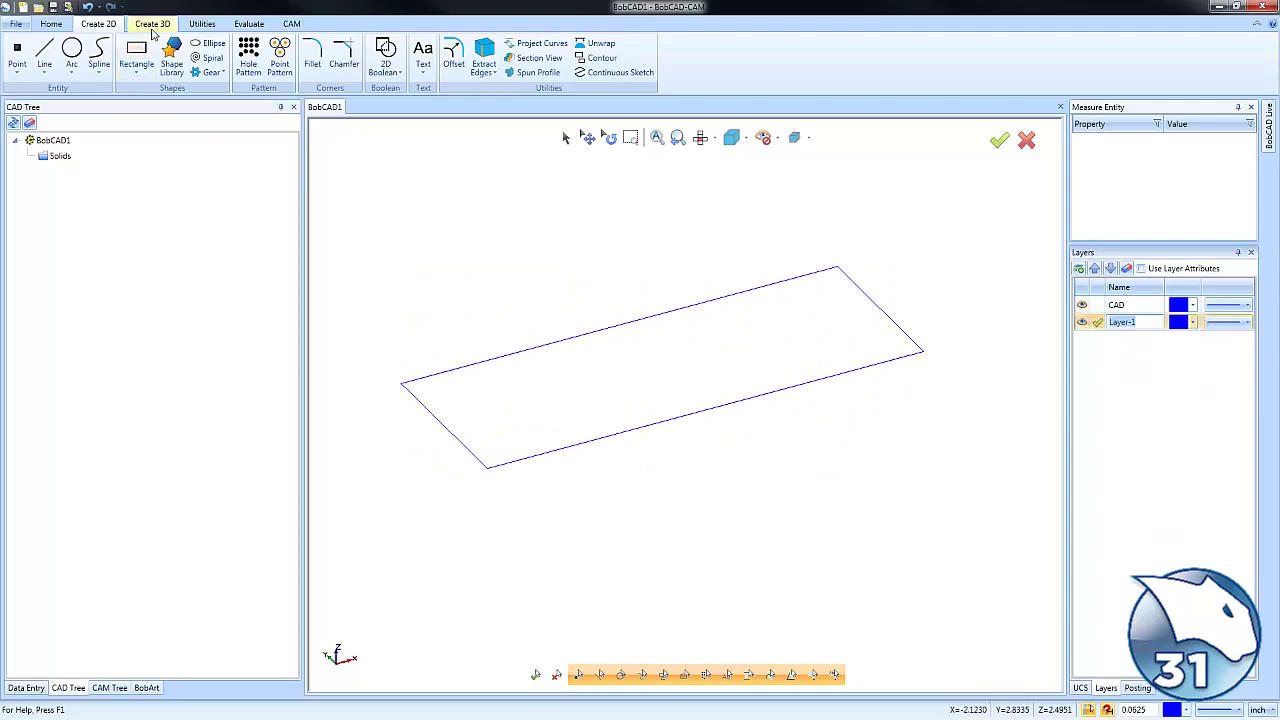
Extrude the rectangle 1 in downward with caps, using 0 in the positive direction, and hide the CAD layer
{"action": "left_click", "coordinate": [153, 24]}
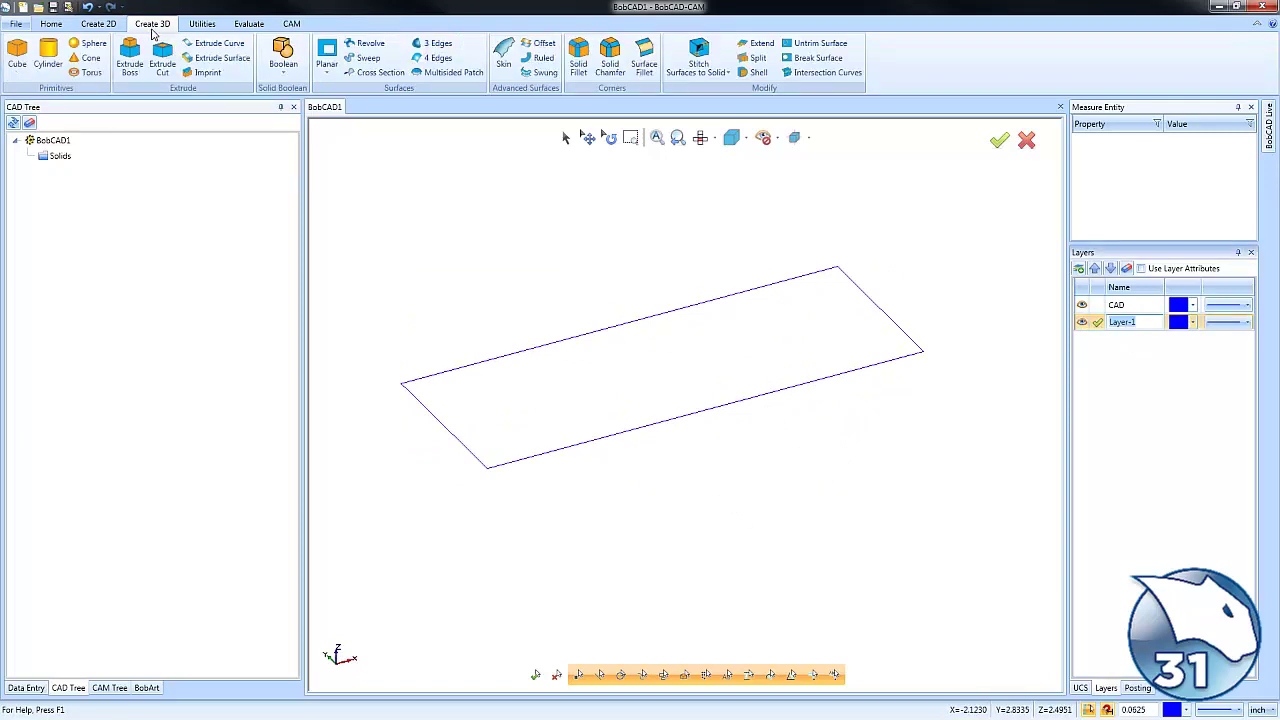
{"action": "left_click", "coordinate": [220, 44]}
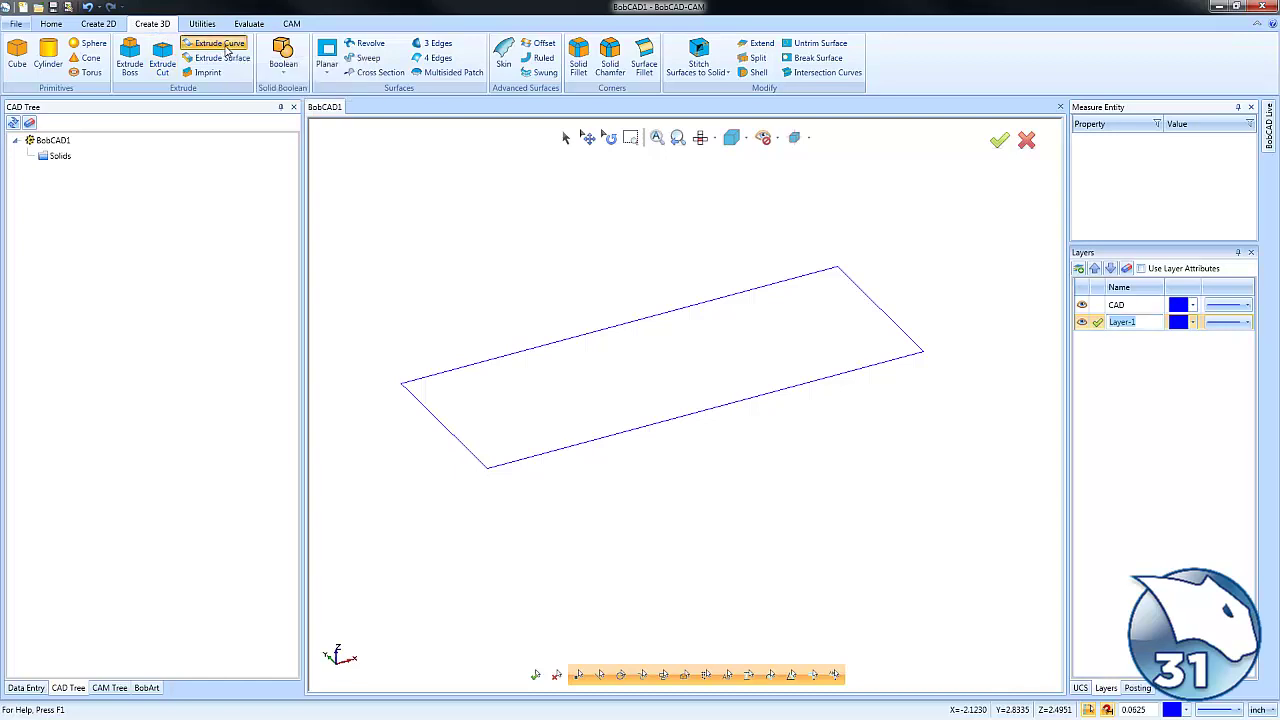
{"action": "left_click", "coordinate": [459, 368]}
{"action": "left_click", "coordinate": [234, 315]}
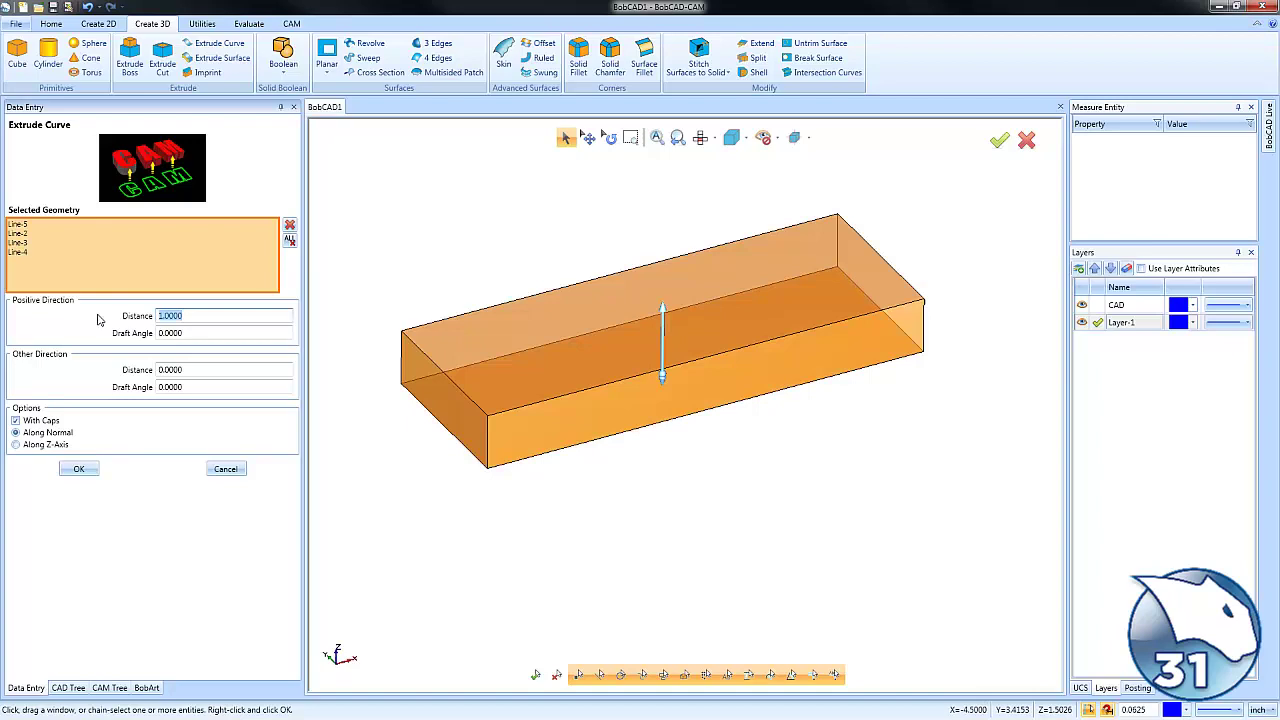
{"action": "type", "text": "0"}
{"action": "key", "text": "Tab"}
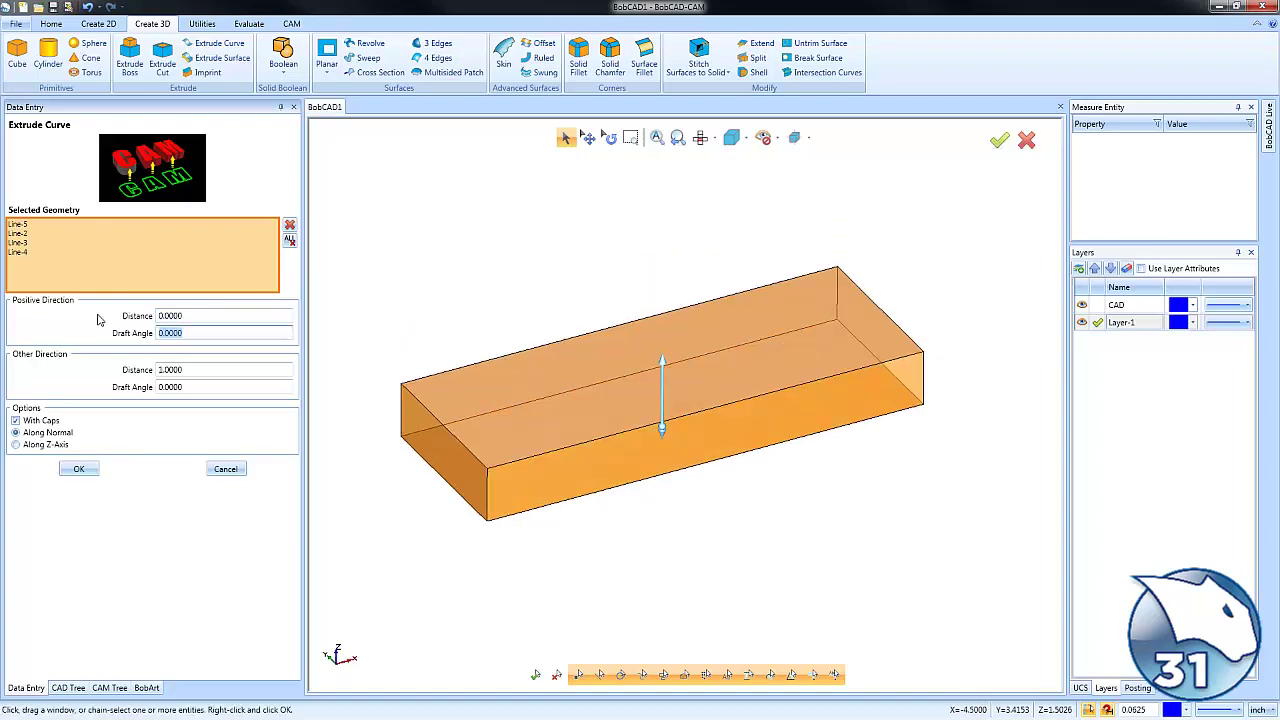
{"action": "left_click", "coordinate": [79, 470]}
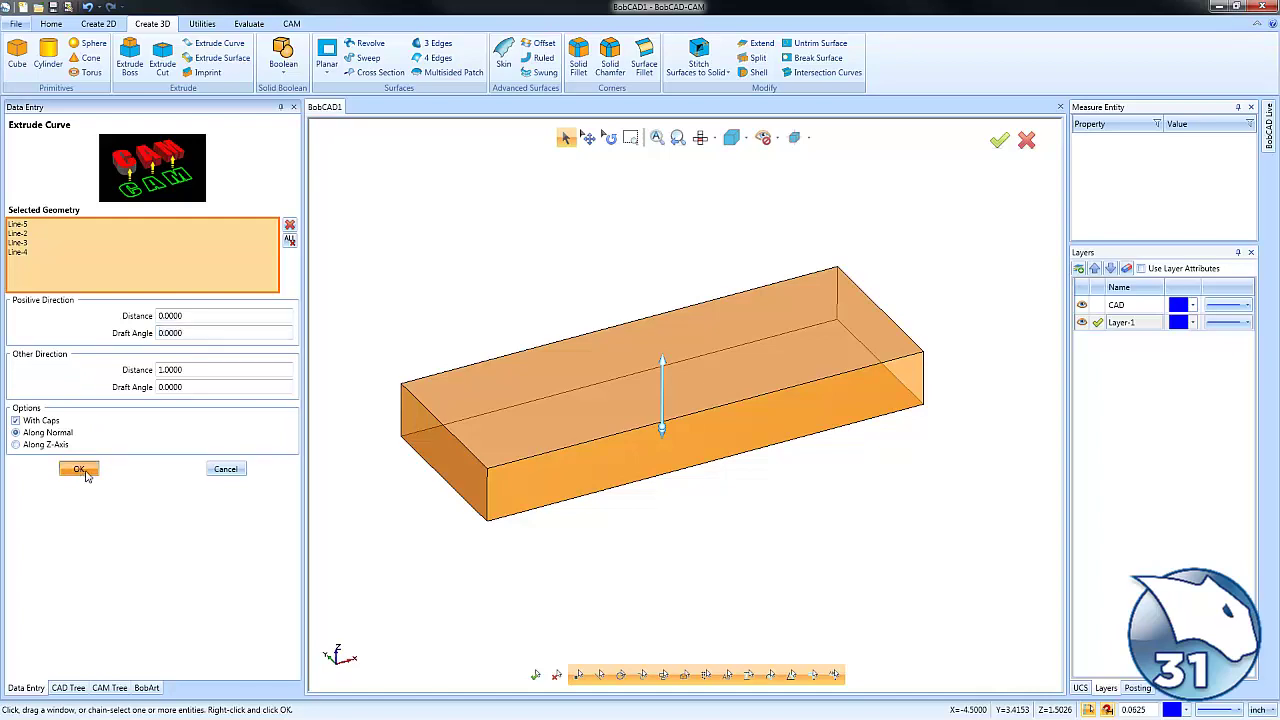
{"action": "left_click", "coordinate": [1082, 305]}
{"action": "middle_click_drag", "start_coordinate": [771, 380], "coordinate": [750, 410]}
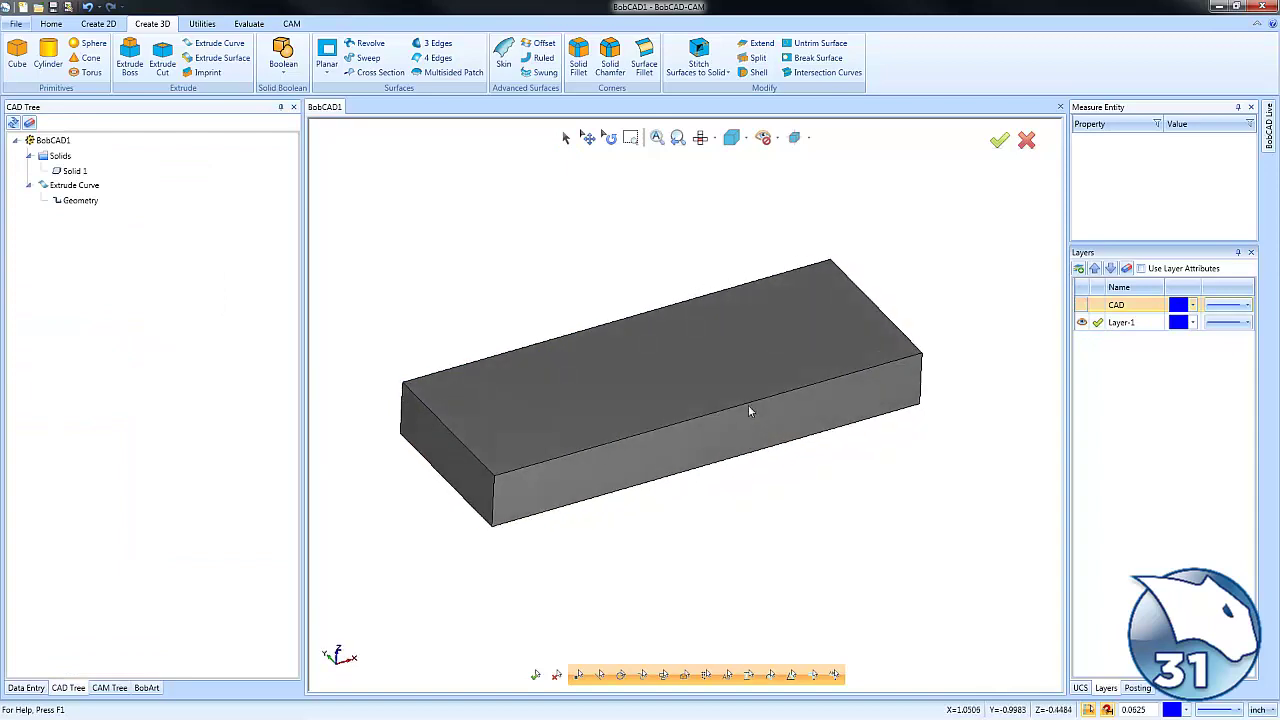
Apply a 0.25 in solid chamfer to the edges of the block's top face
{"action": "left_click", "coordinate": [612, 58]}
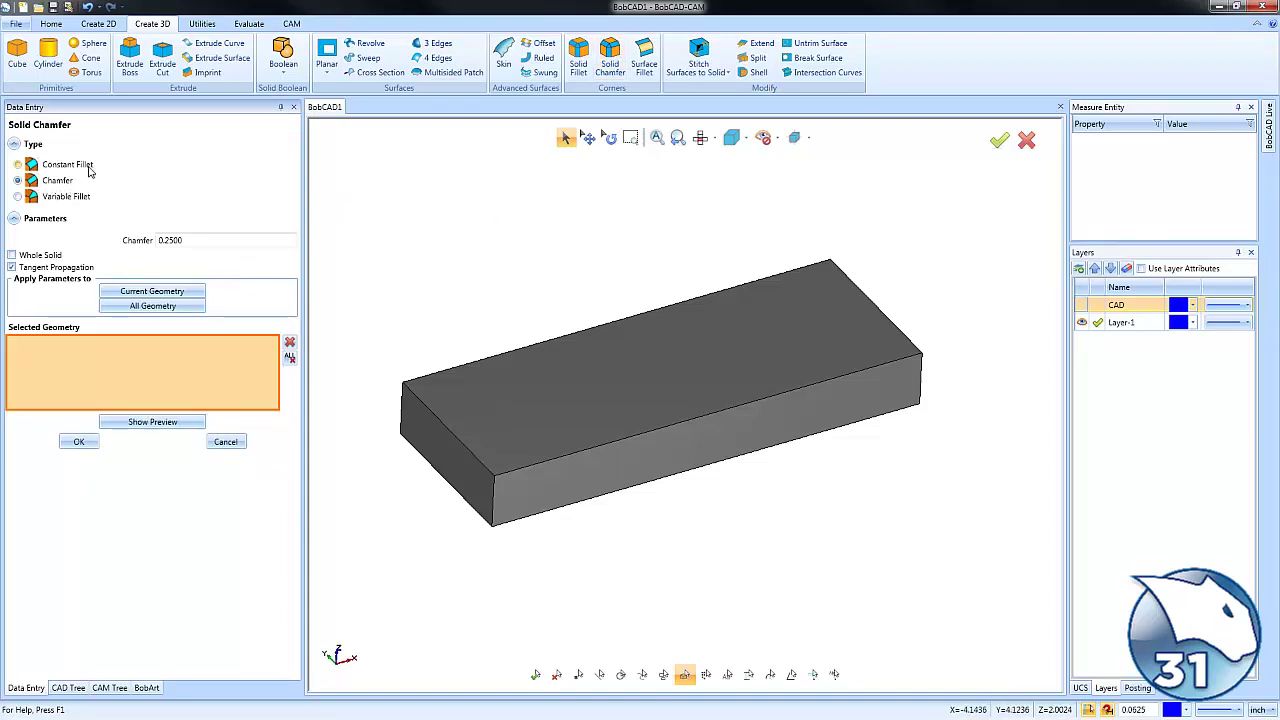
{"action": "left_click", "coordinate": [63, 197]}
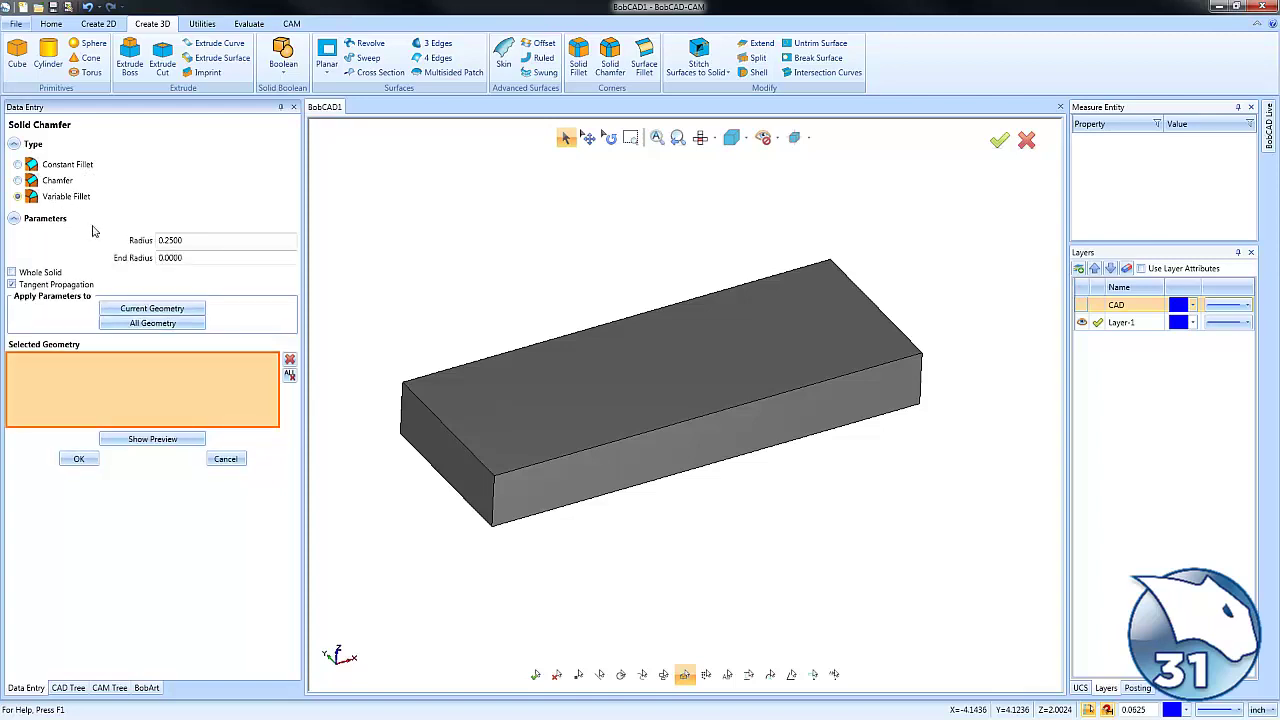
{"action": "left_click", "coordinate": [58, 181]}
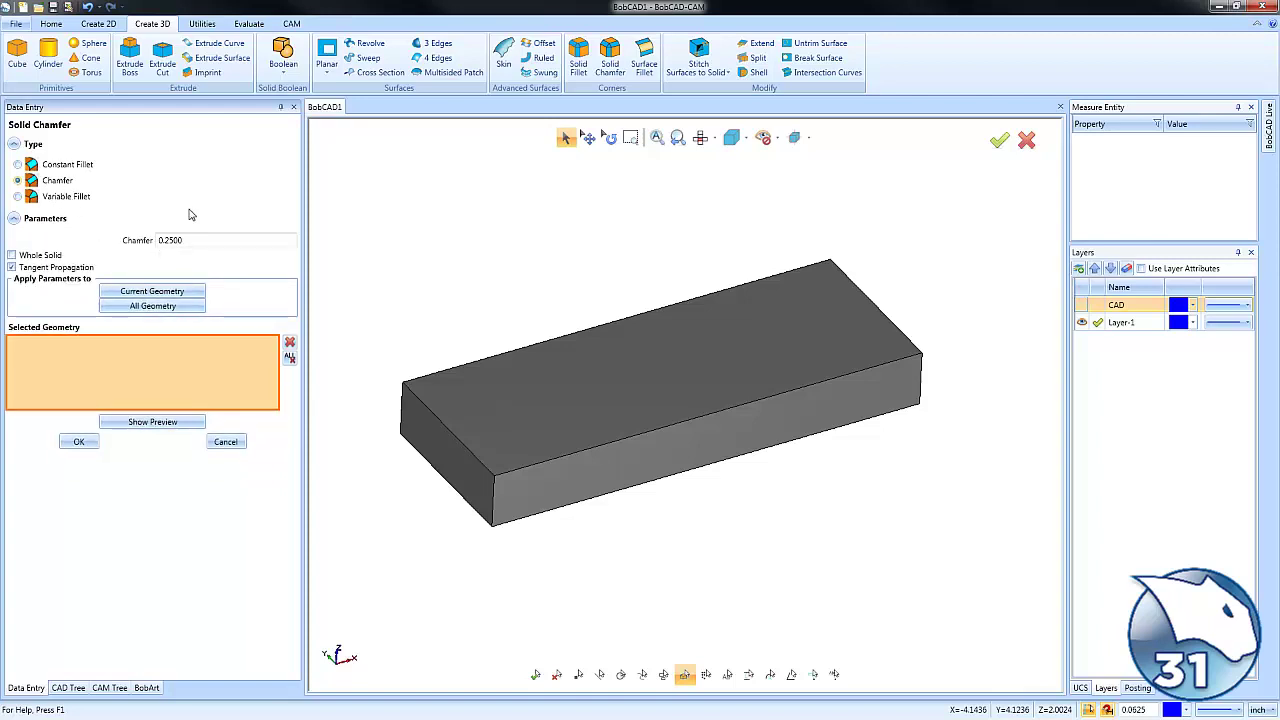
{"action": "left_click", "coordinate": [224, 241]}
{"action": "left_click", "coordinate": [14, 218]}
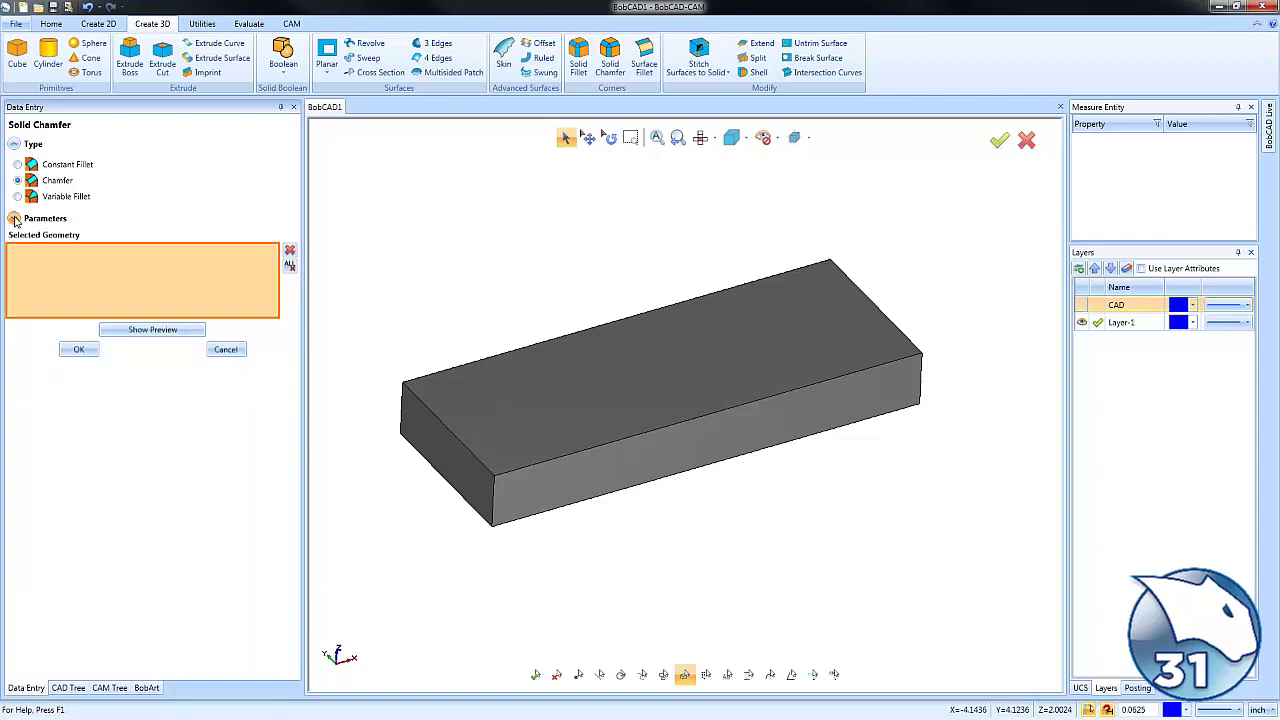
{"action": "left_click", "coordinate": [14, 218]}
{"action": "double_click", "coordinate": [200, 240]}
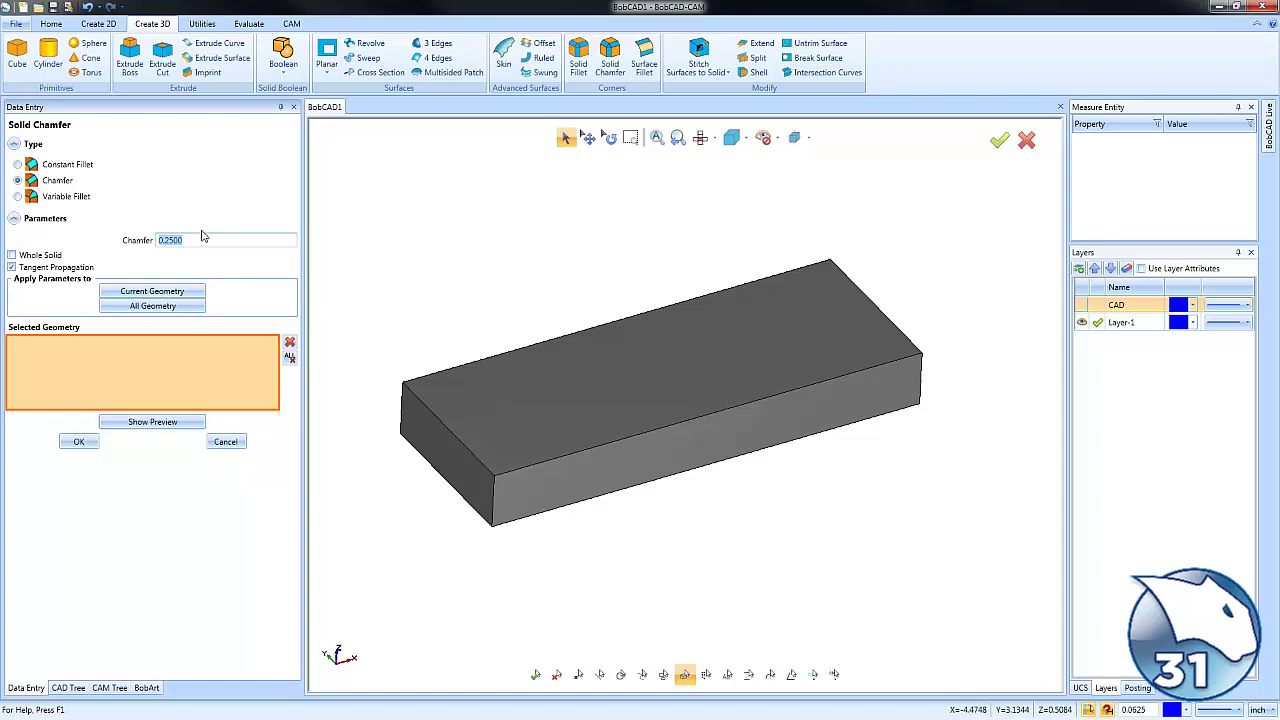
{"action": "left_click", "coordinate": [652, 381]}
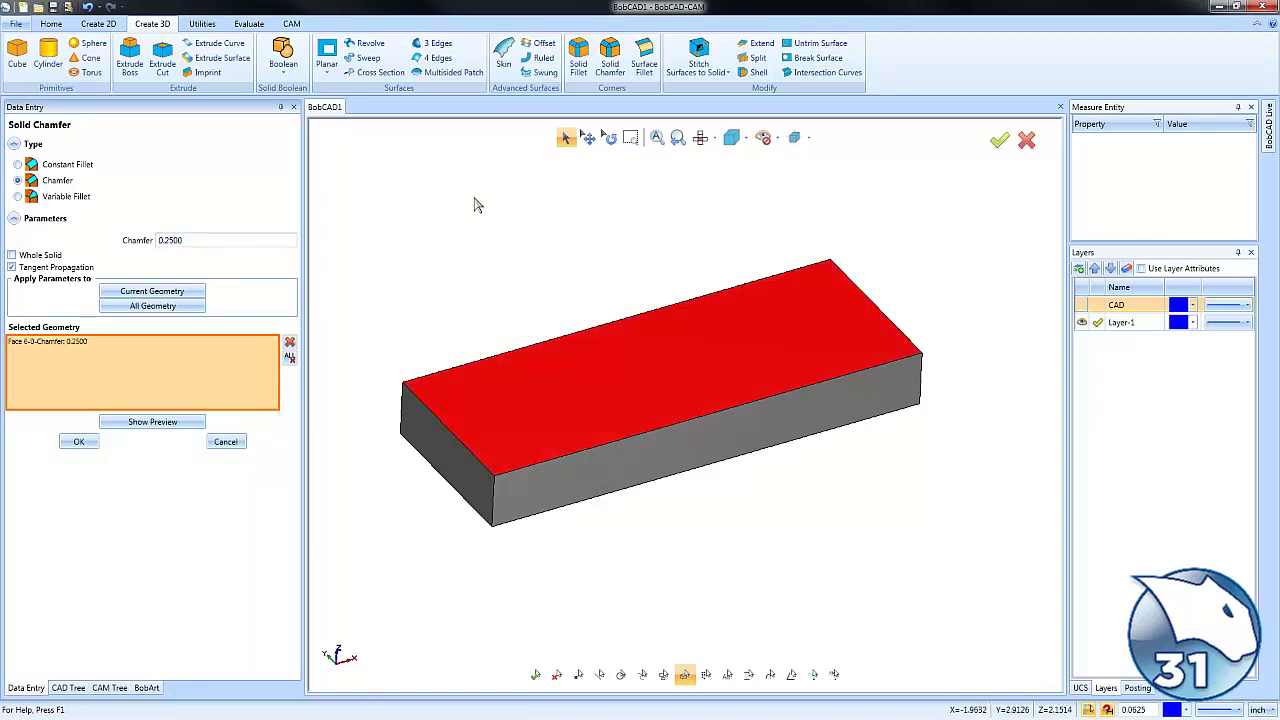
{"action": "left_click", "coordinate": [153, 422]}
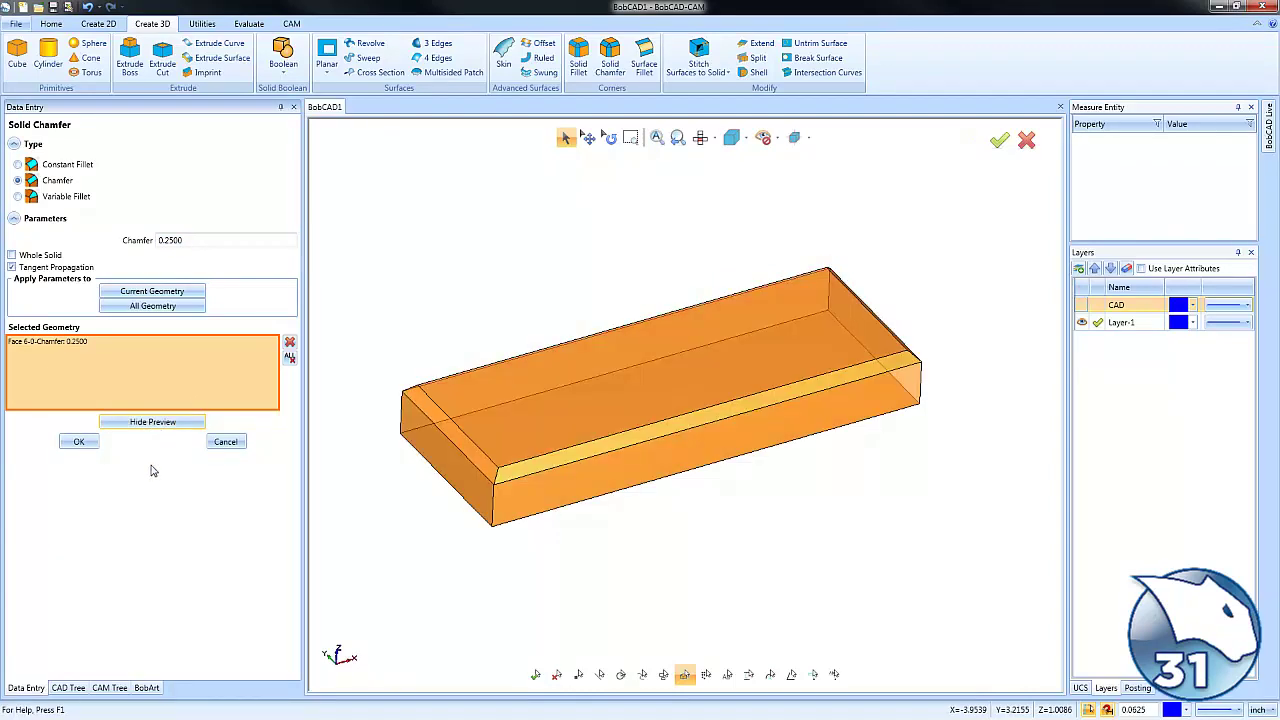
{"action": "left_click", "coordinate": [79, 441]}
{"action": "right_click", "coordinate": [562, 260]}
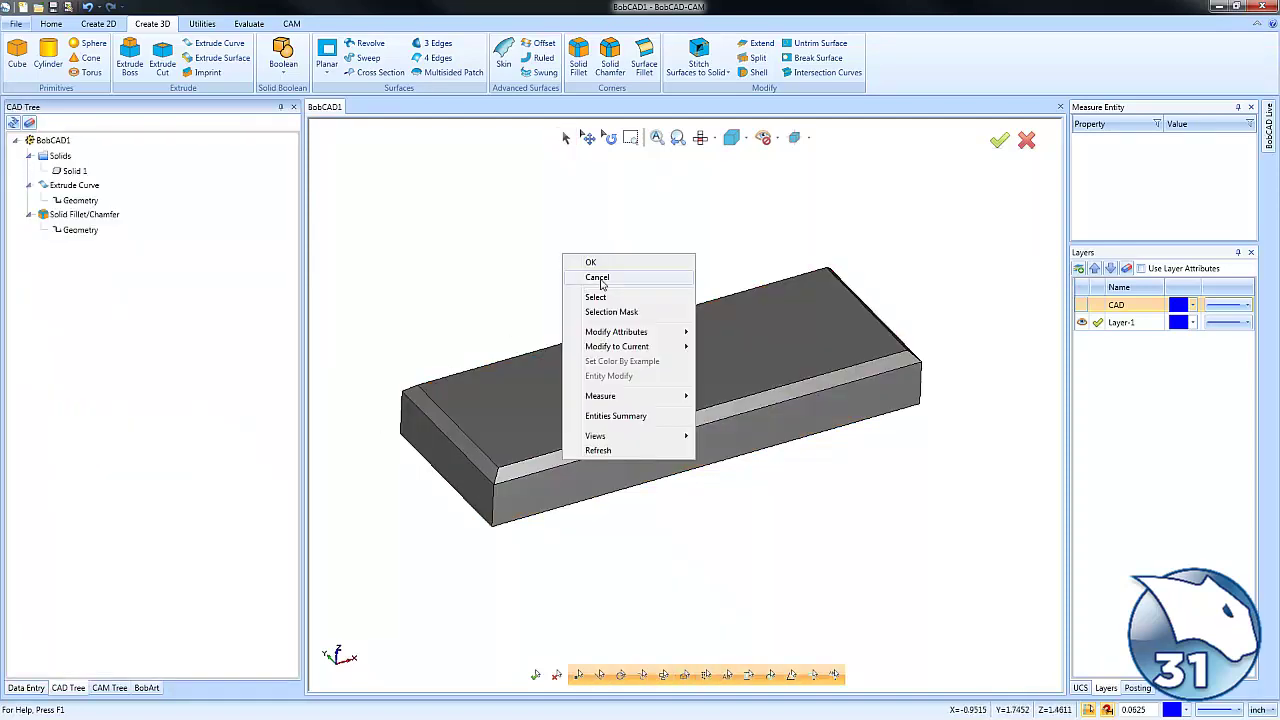
{"action": "left_click", "coordinate": [626, 330]}
{"action": "left_click_drag", "start_coordinate": [626, 330], "coordinate": [699, 374]}
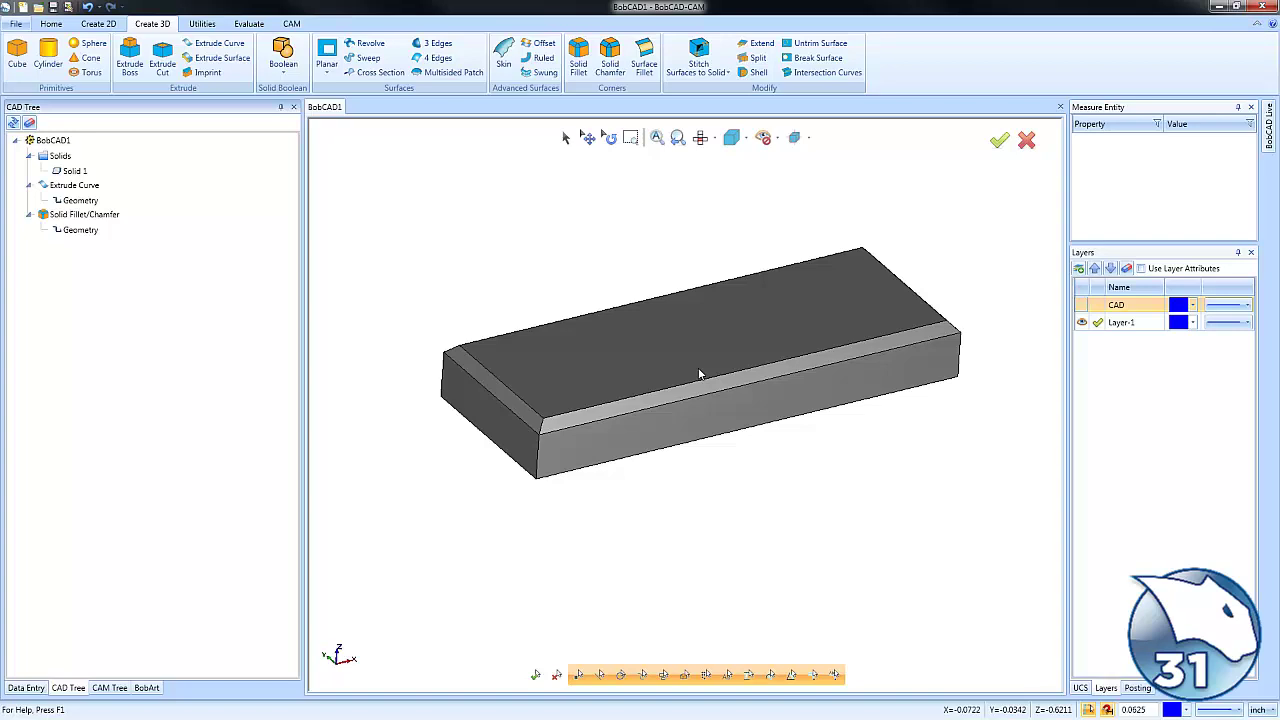
On a new layer, generate a section wireframe of the block on the Front (X/Z) plane
{"action": "right_click", "coordinate": [1118, 344]}
{"action": "left_click", "coordinate": [1156, 401]}
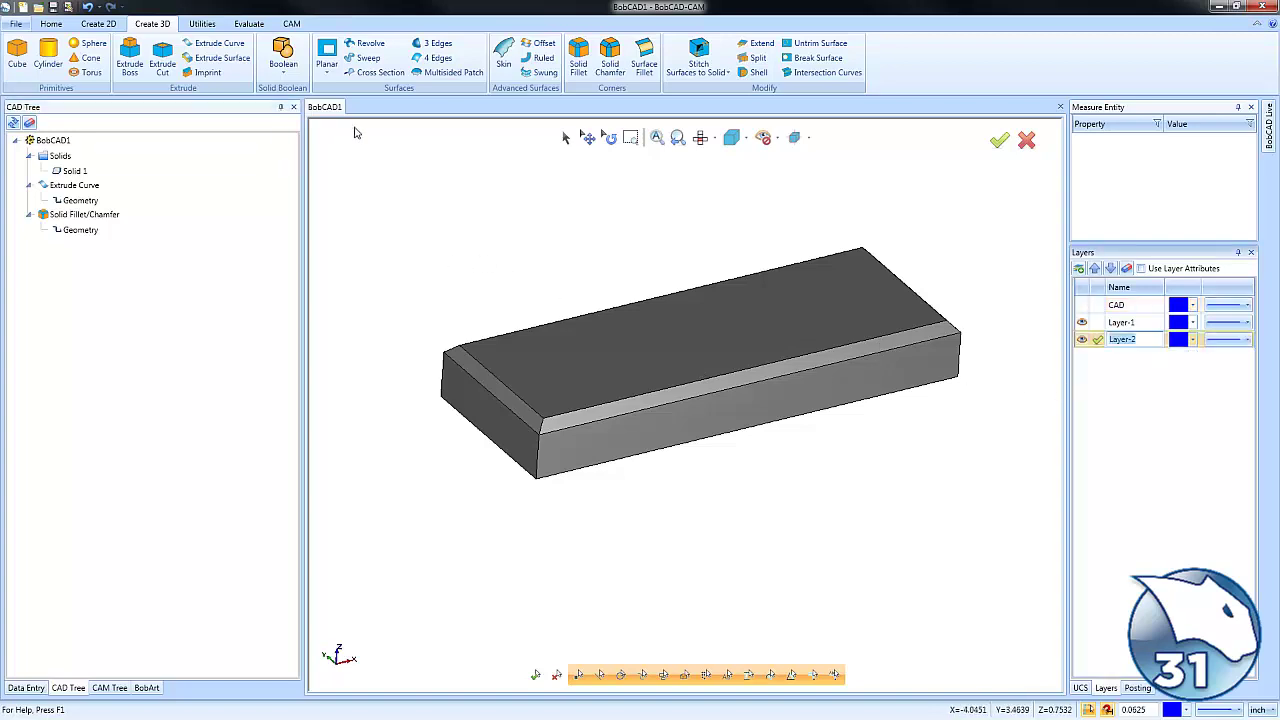
{"action": "left_click", "coordinate": [104, 24]}
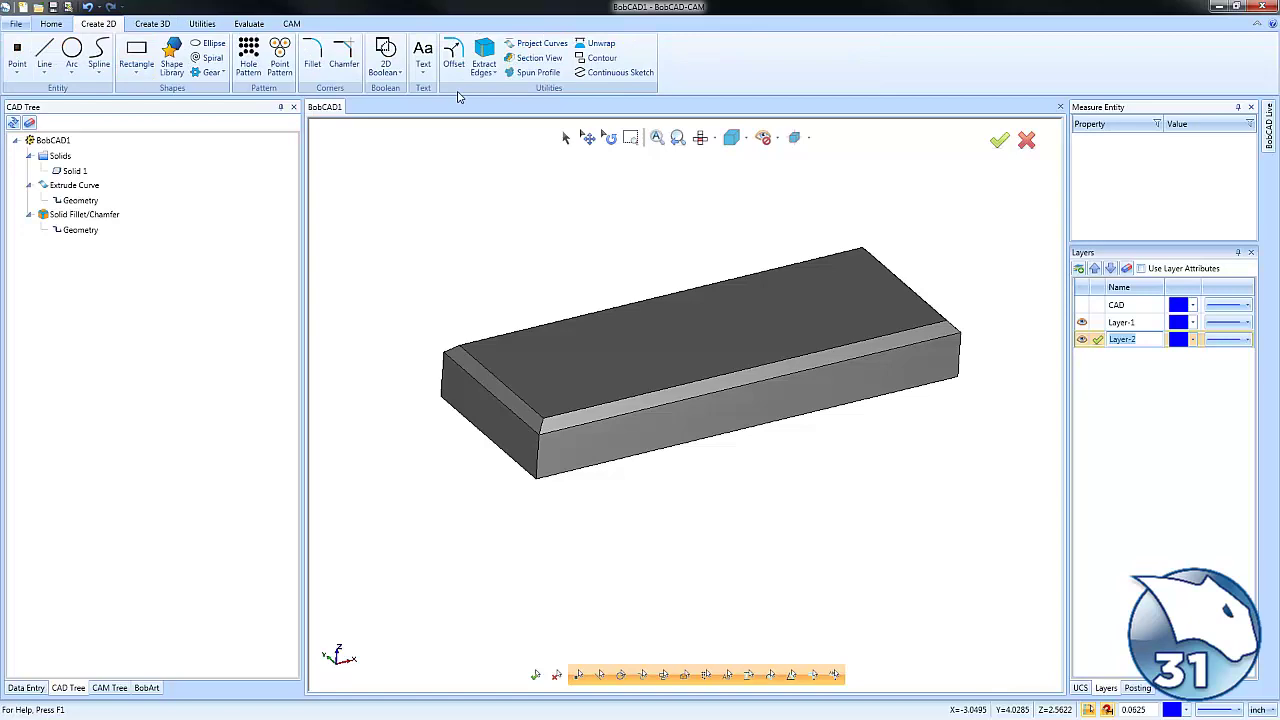
{"action": "left_click", "coordinate": [540, 58]}
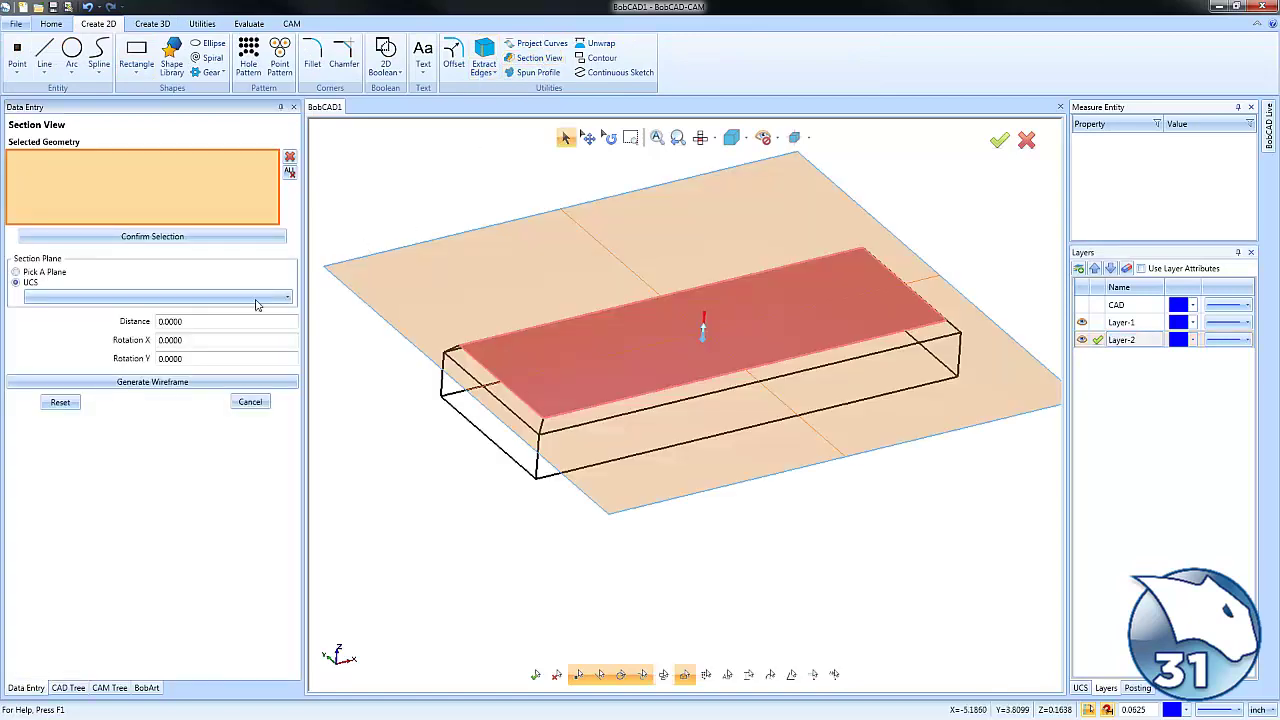
{"action": "left_click", "coordinate": [135, 298]}
{"action": "left_click", "coordinate": [126, 327]}
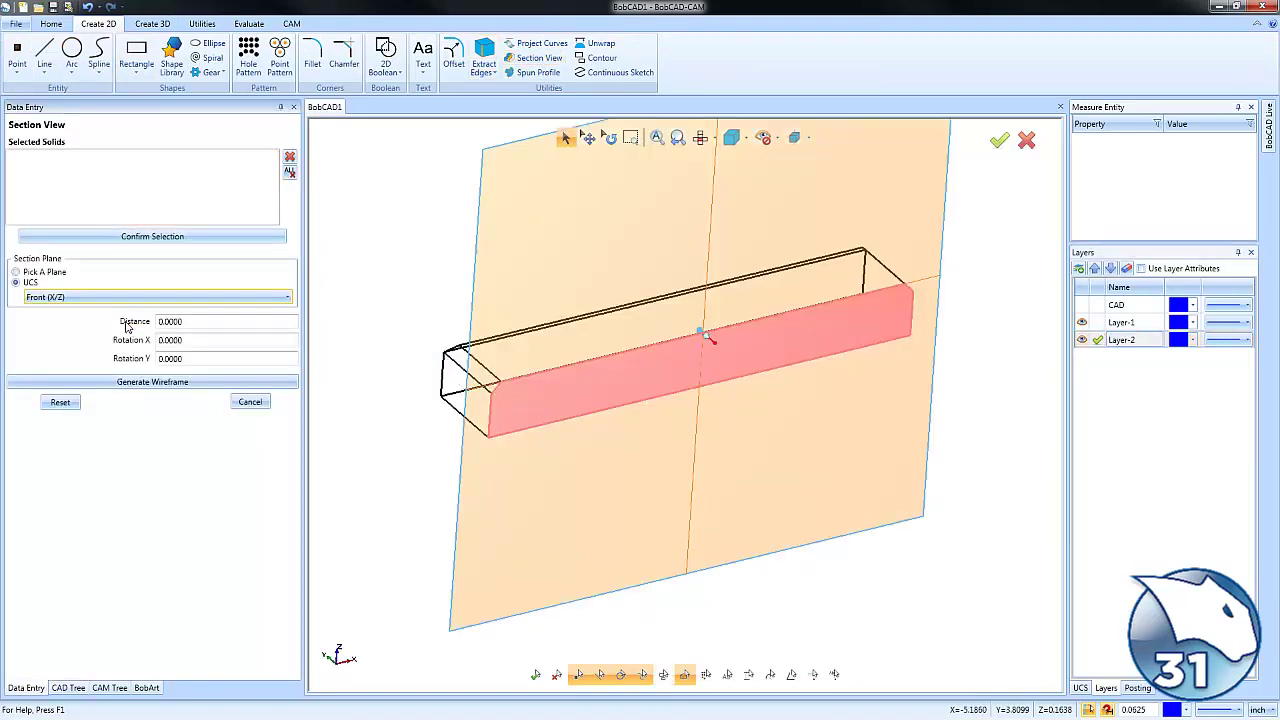
{"action": "left_click", "coordinate": [141, 386]}
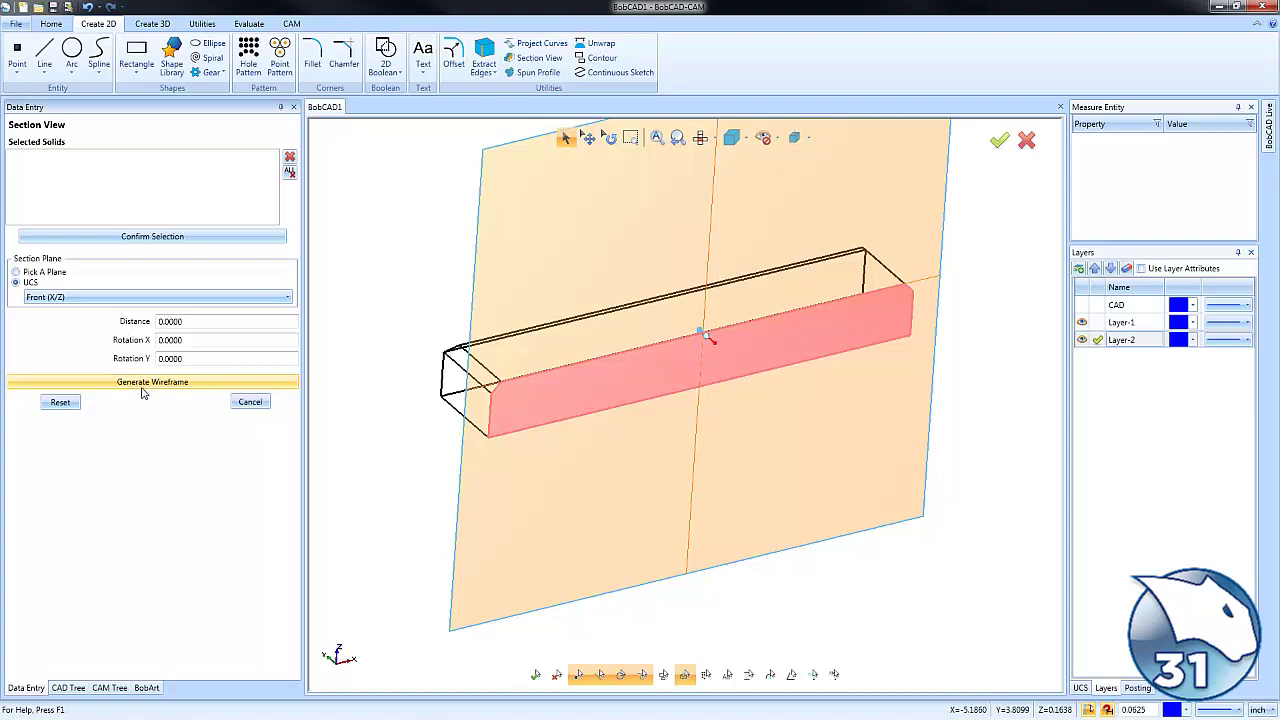
{"action": "left_click", "coordinate": [250, 402]}
Hide Layer-1 holding the solid and show the section profile's chamfered corner in the front view
{"action": "left_click", "coordinate": [1081, 322]}
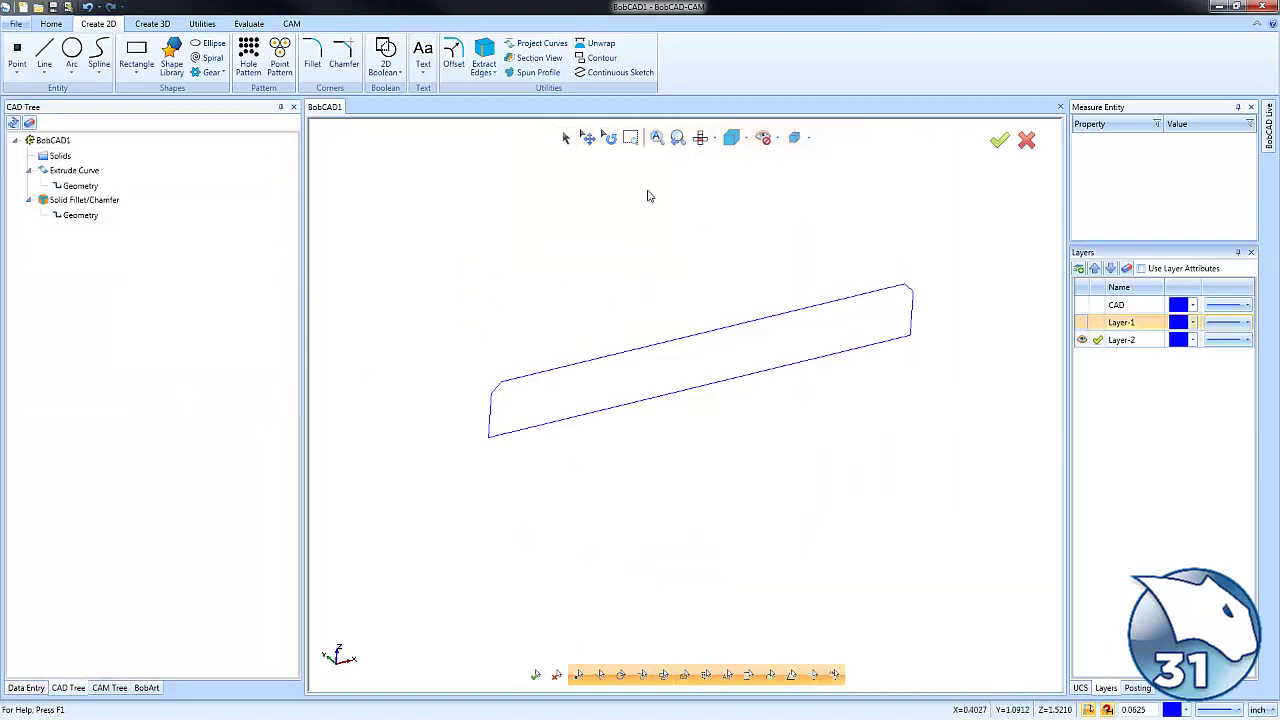
{"action": "left_click", "coordinate": [716, 140]}
{"action": "left_click", "coordinate": [726, 191]}
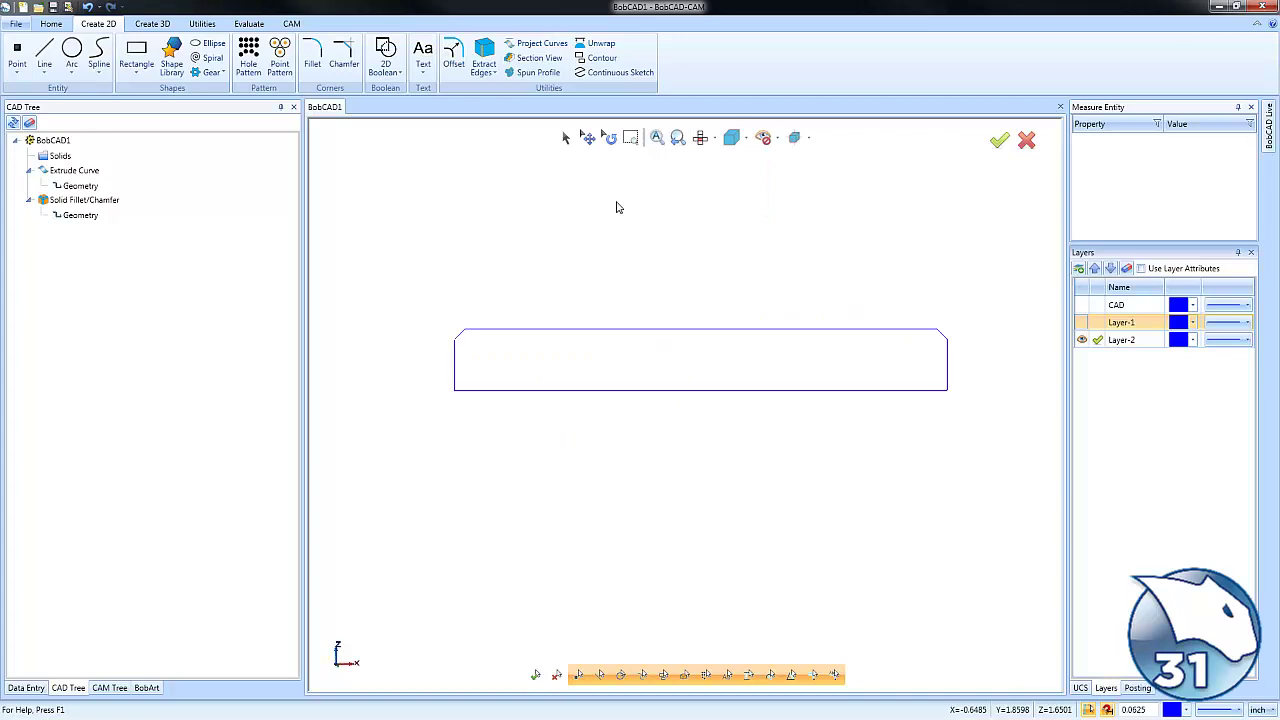
{"action": "scroll", "coordinate": [463, 350], "scroll_direction": "up", "scroll_amount": 3}
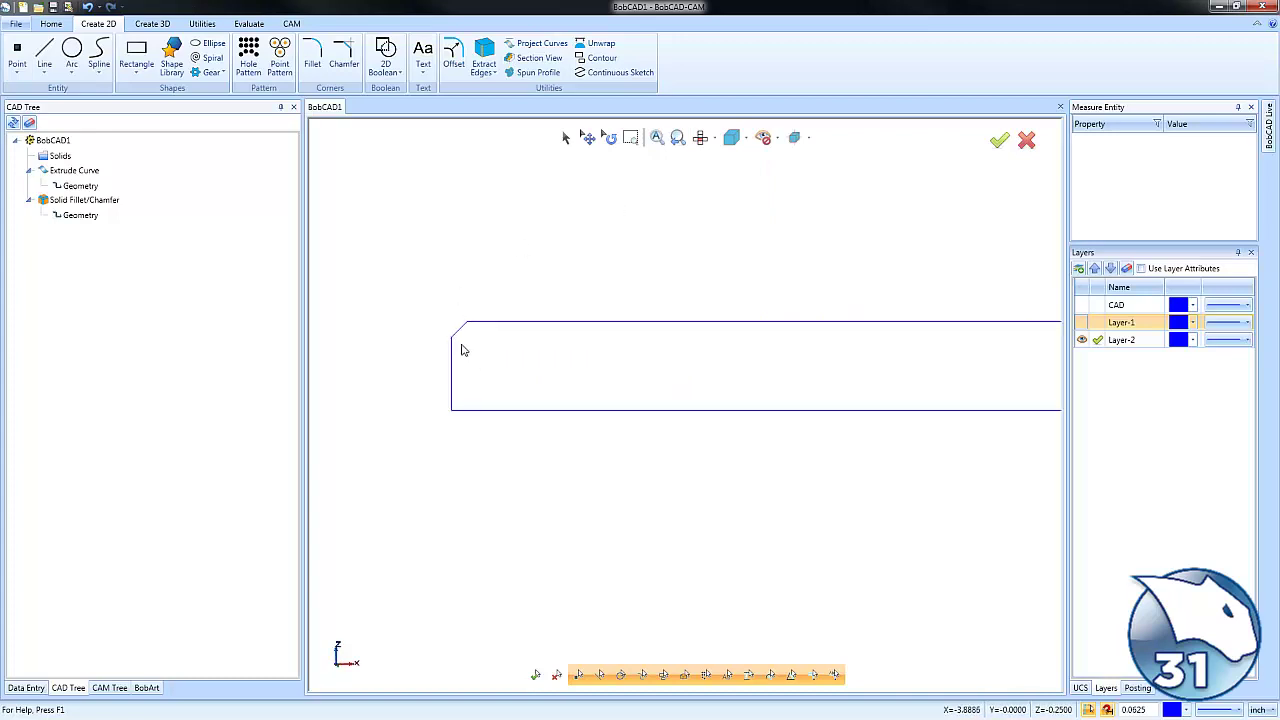
{"action": "scroll", "coordinate": [463, 350], "scroll_direction": "up", "scroll_amount": 4}
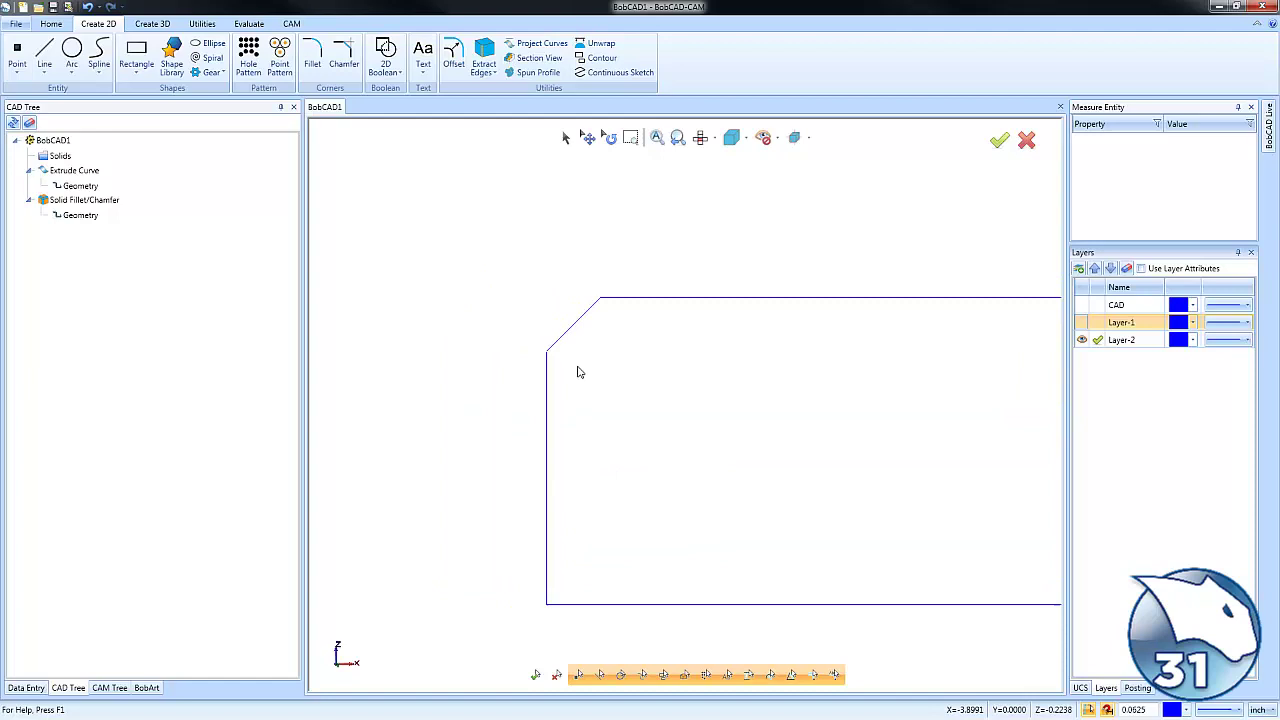
Review the parameters of the solid's chamfer feature and leave them as they are
{"action": "right_click", "coordinate": [108, 200]}
{"action": "left_click", "coordinate": [128, 209]}
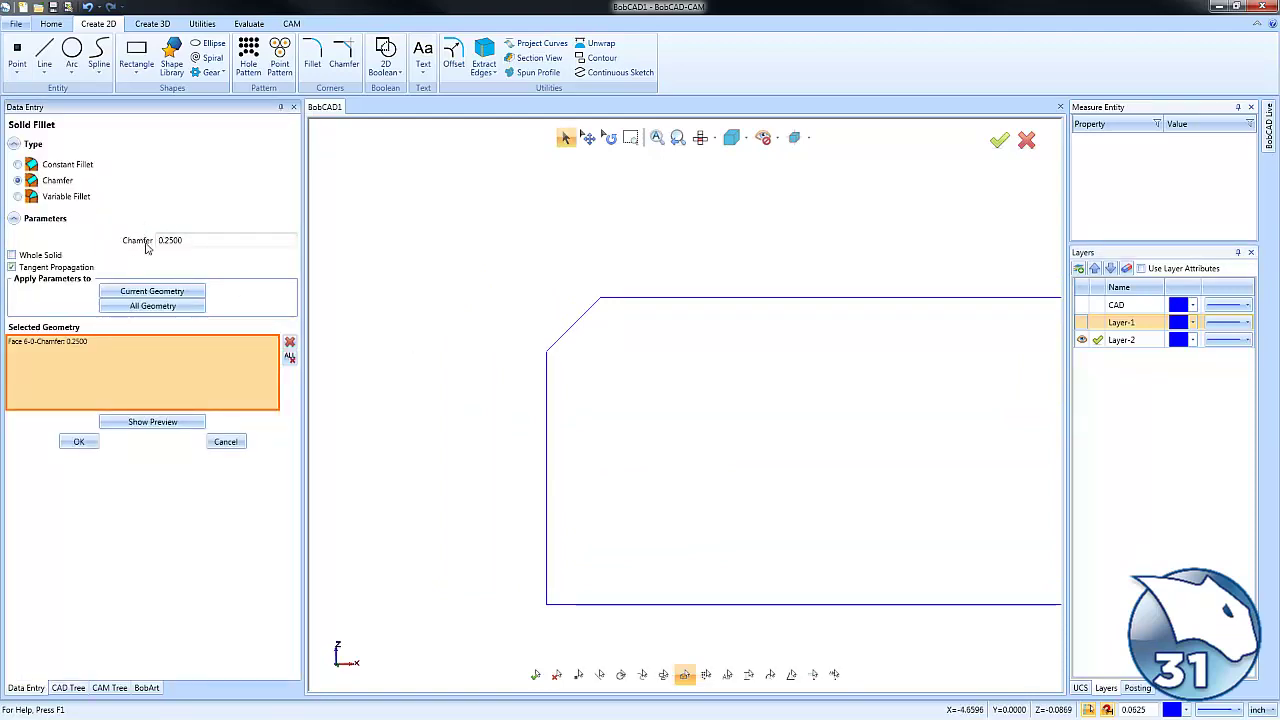
{"action": "left_click", "coordinate": [222, 441]}
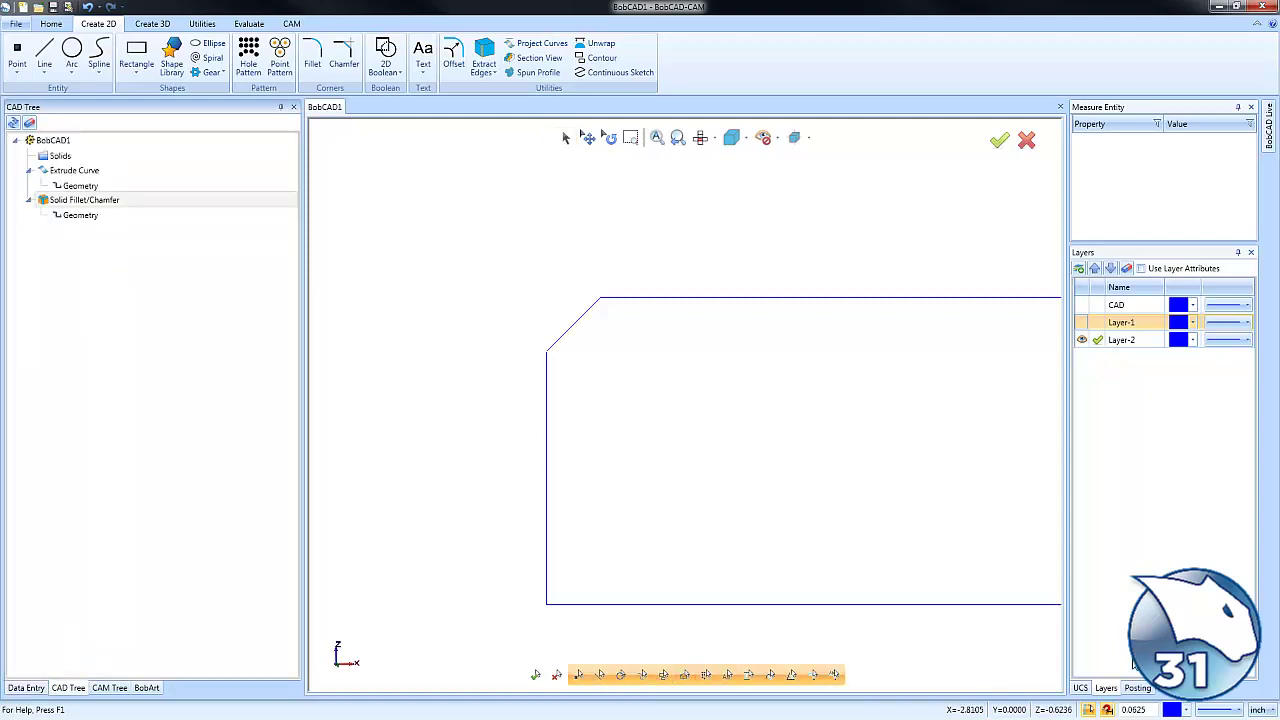
Activate the Front(X/Z) UCS and add another new layer
{"action": "left_click", "coordinate": [1080, 688]}
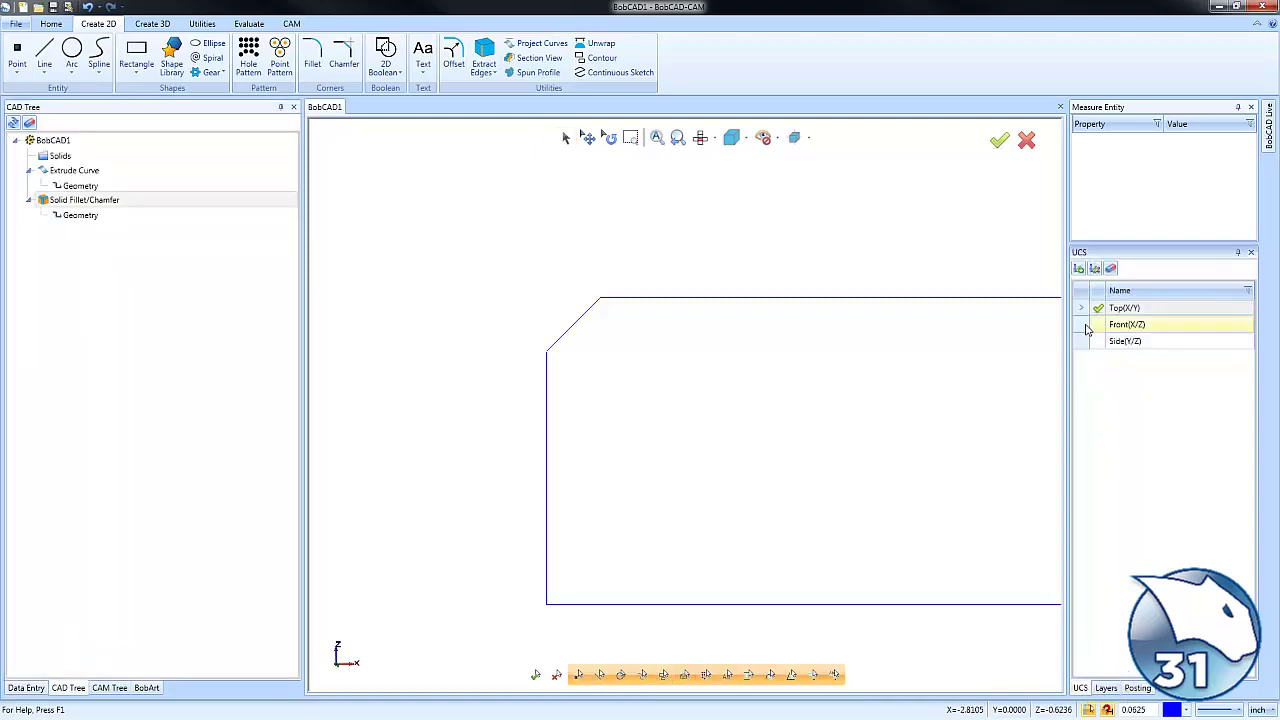
{"action": "left_click", "coordinate": [1087, 328]}
{"action": "left_click", "coordinate": [1107, 689]}
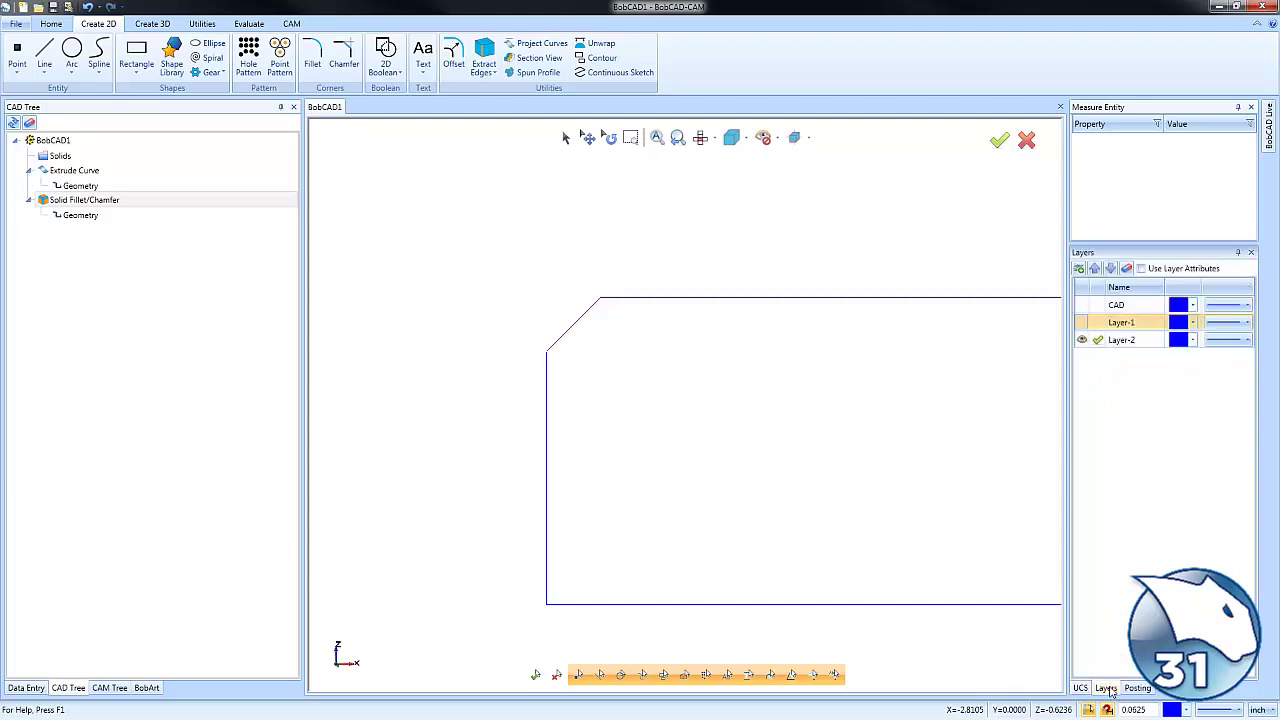
{"action": "right_click", "coordinate": [1113, 376]}
{"action": "left_click", "coordinate": [1140, 376]}
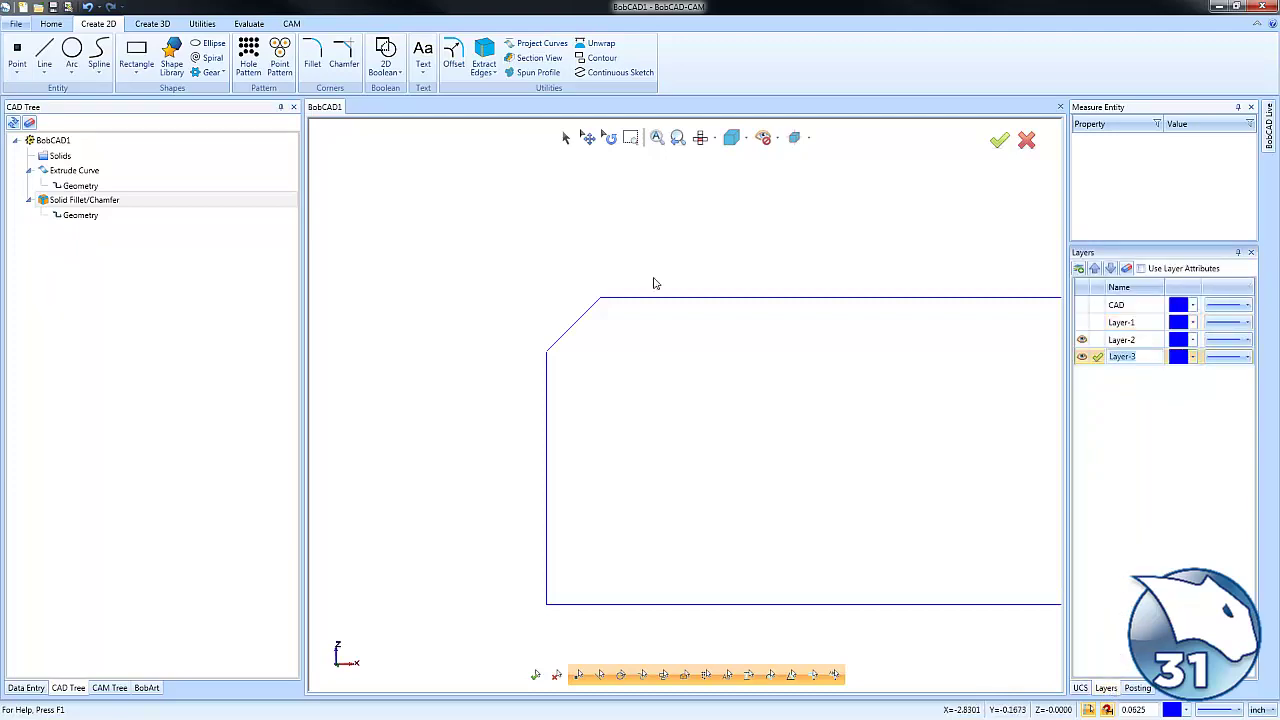
Add a vertical dimension across the section profile's chamfered corner, with the dimension decimals set to 4
{"action": "left_click", "coordinate": [237, 28]}
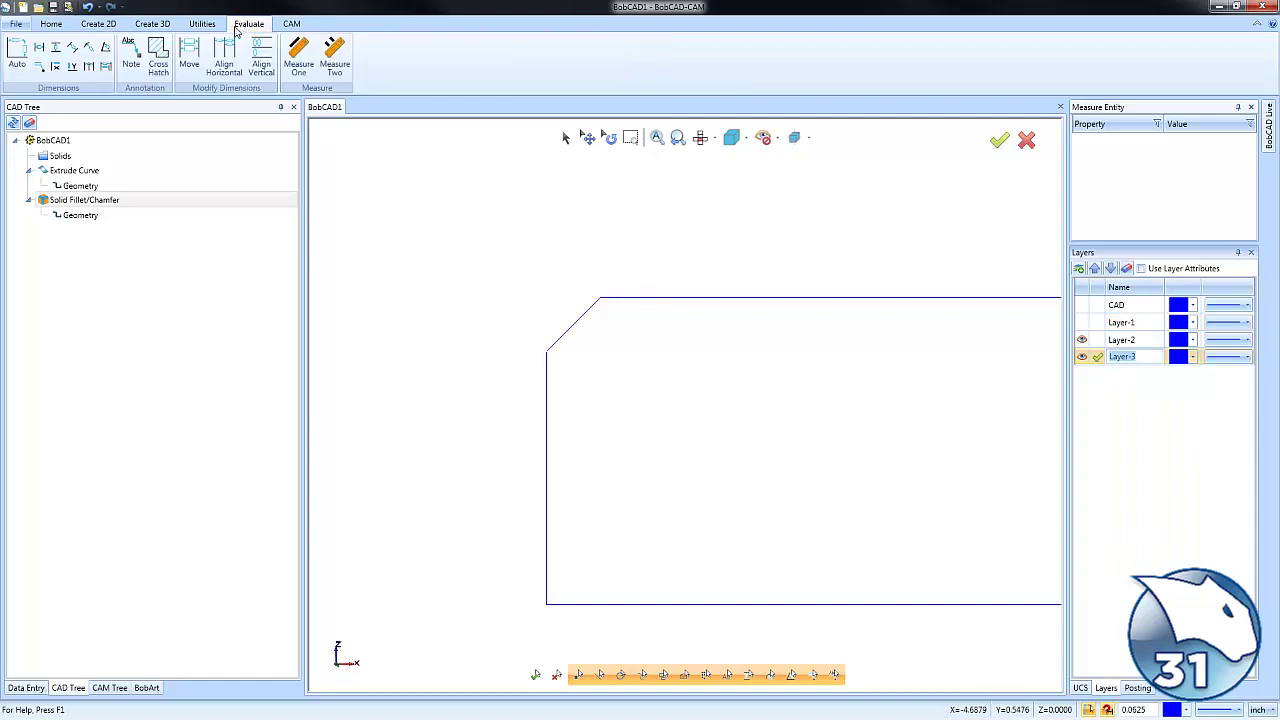
{"action": "left_click", "coordinate": [56, 48]}
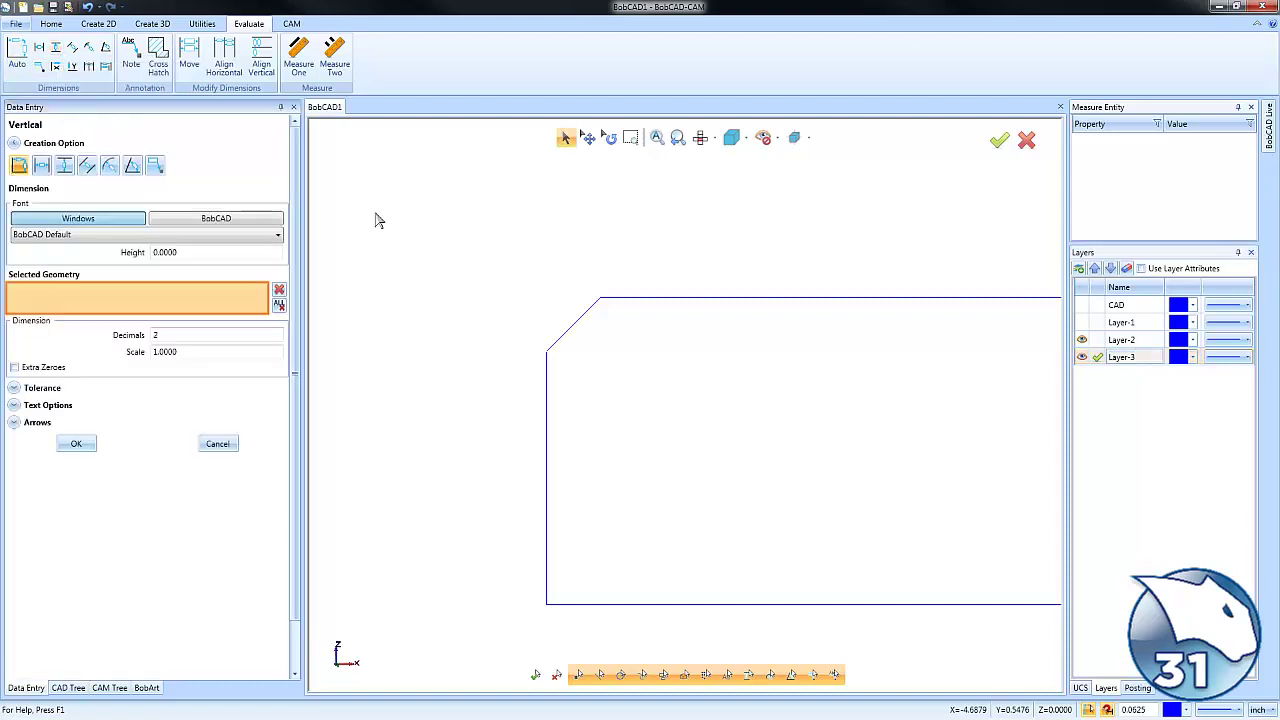
{"action": "left_click", "coordinate": [600, 298]}
{"action": "left_click", "coordinate": [547, 354]}
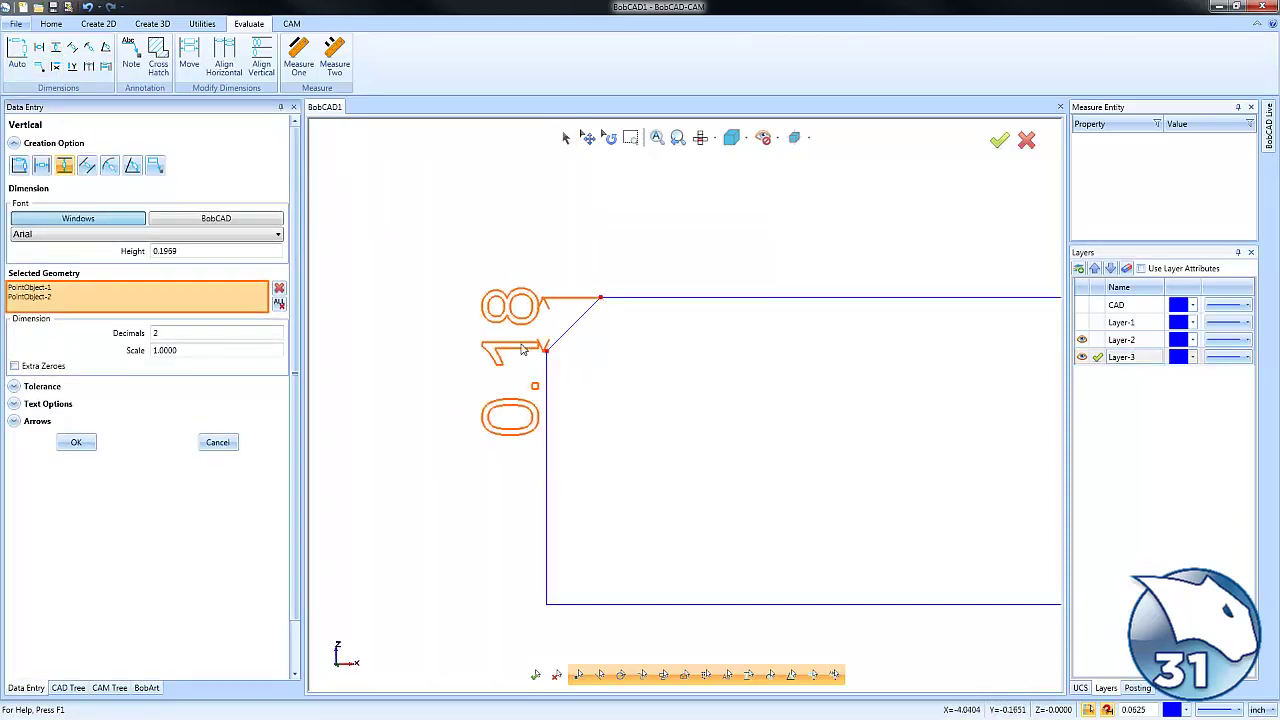
{"action": "left_click", "coordinate": [172, 335]}
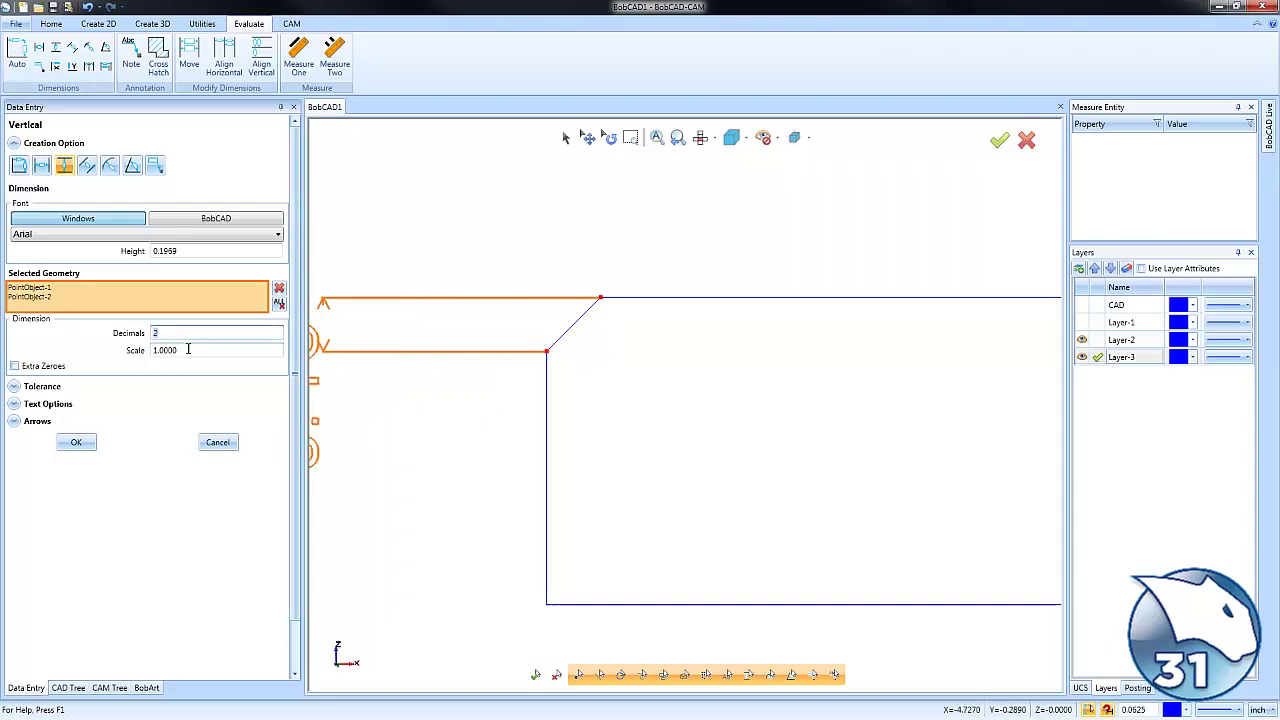
{"action": "type", "text": "4"}
{"action": "key", "text": "Tab"}
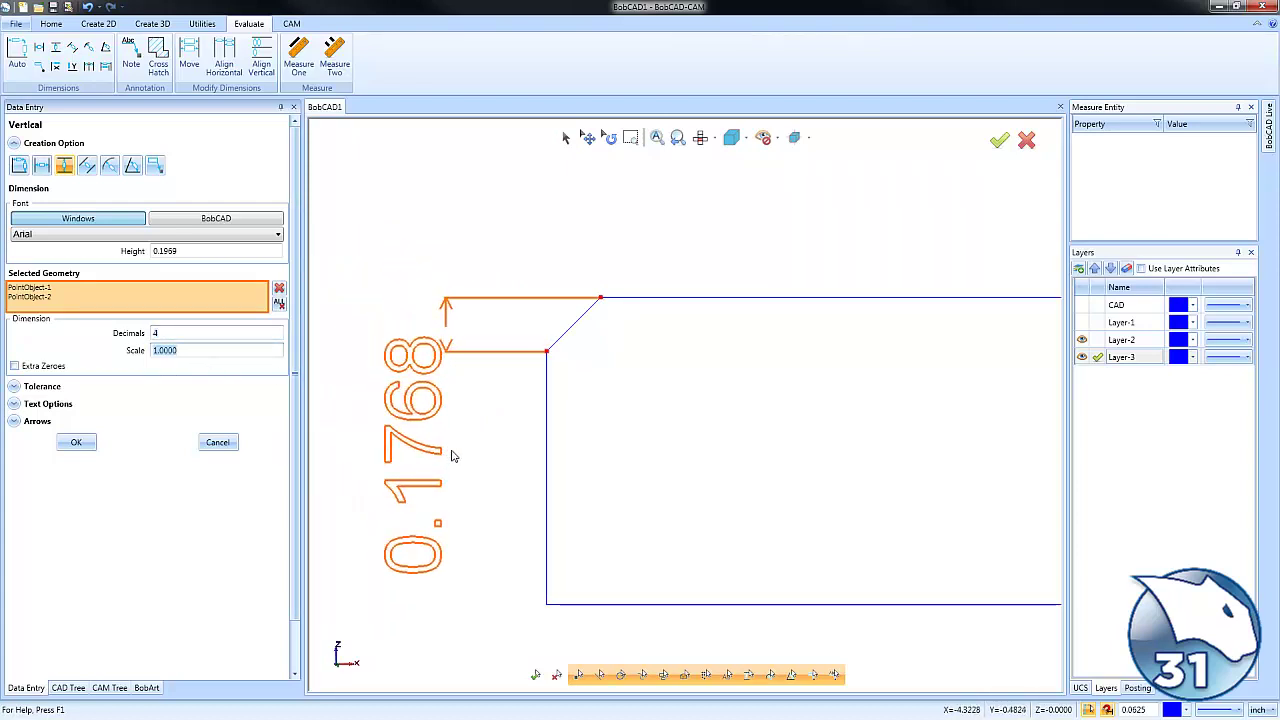
{"action": "left_click", "coordinate": [452, 463]}
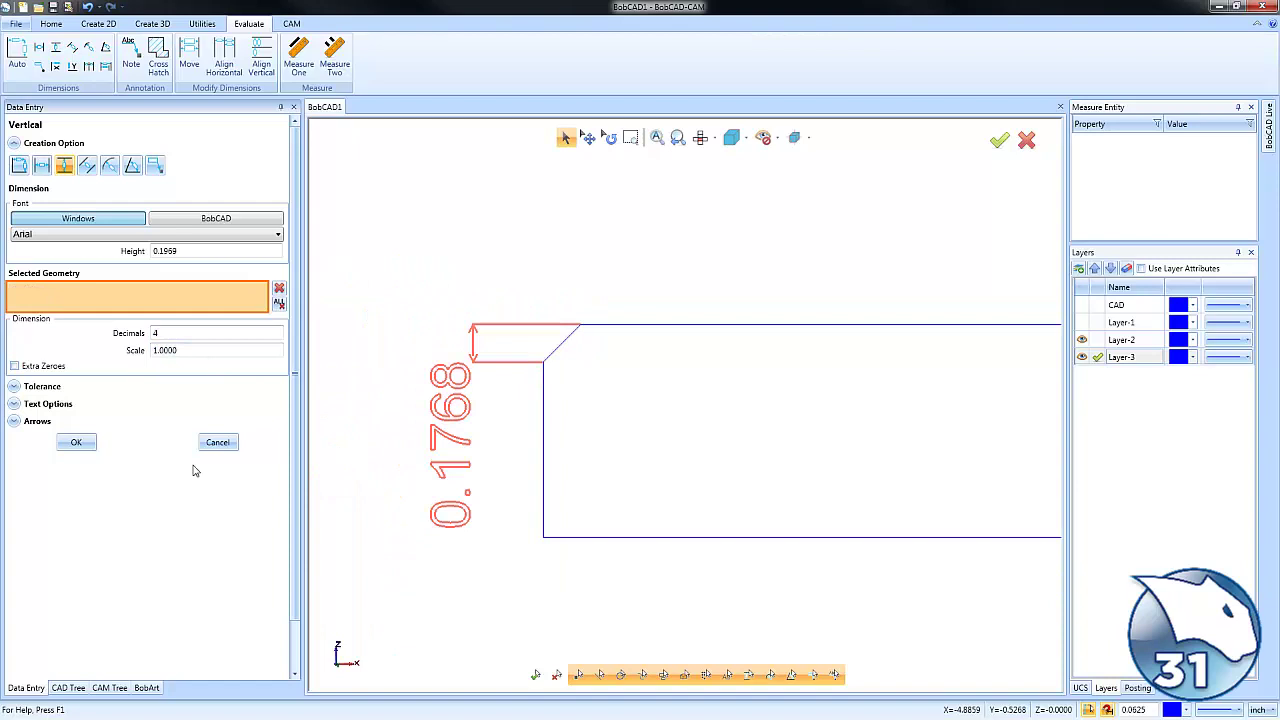
{"action": "left_click", "coordinate": [217, 442]}
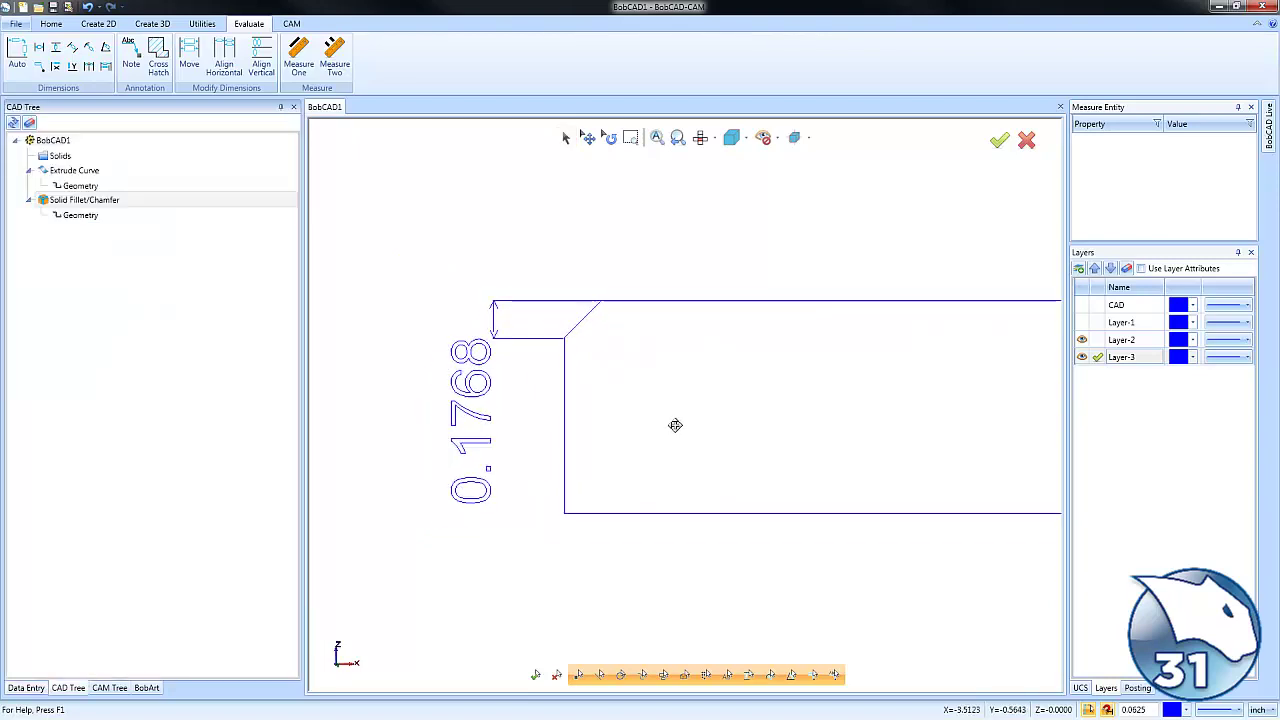
Review the chamfer value of the Solid Fillet/Chamfer feature and leave it as it is
{"action": "right_click", "coordinate": [110, 202]}
{"action": "left_click", "coordinate": [136, 210]}
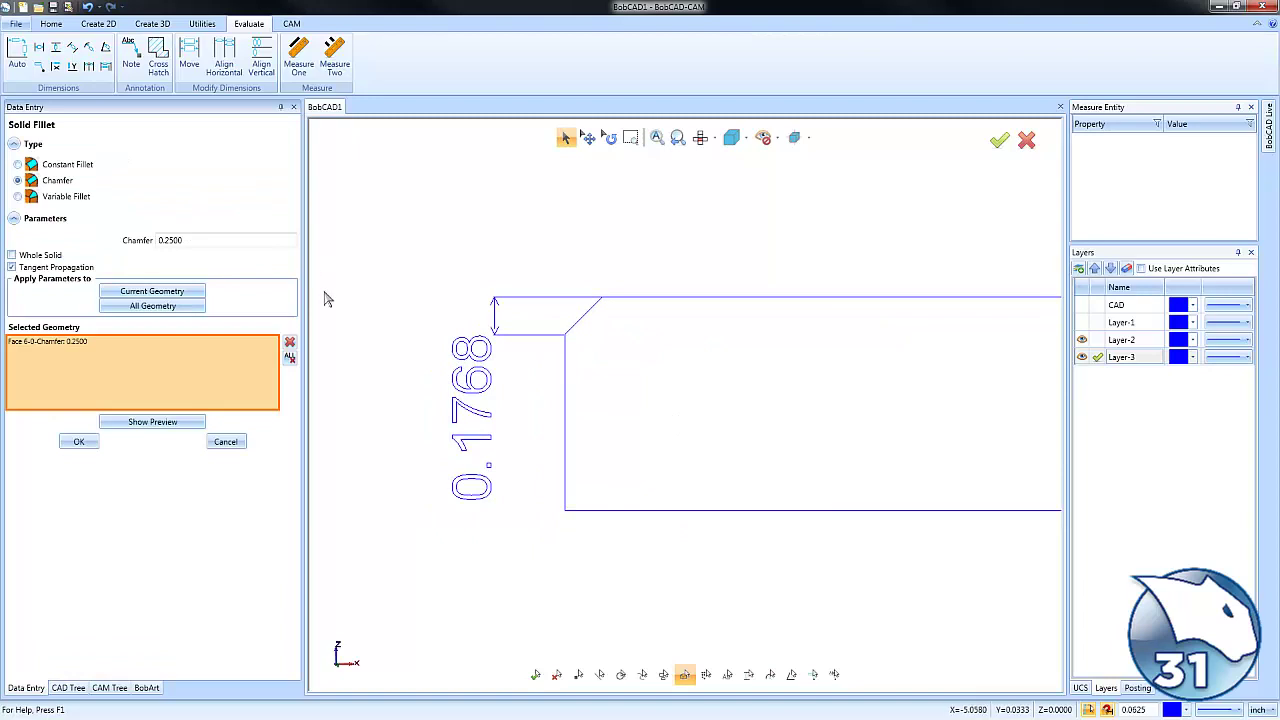
{"action": "double_click", "coordinate": [190, 240]}
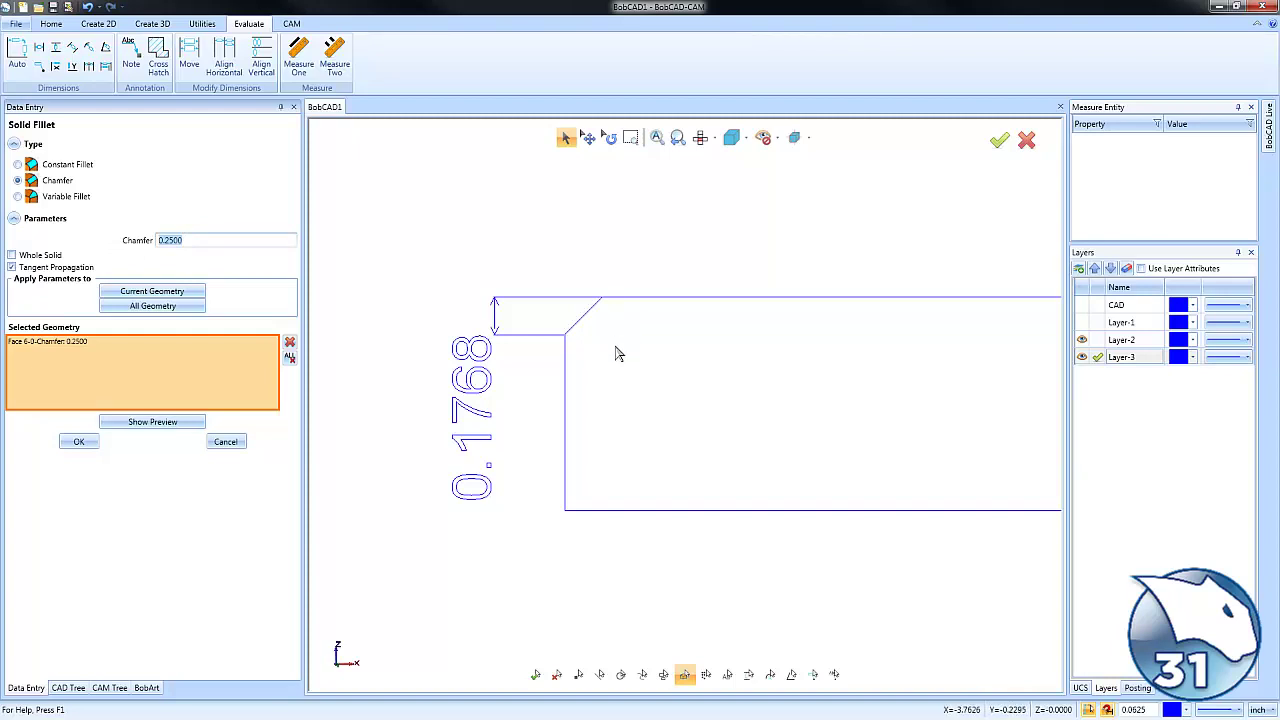
{"action": "left_click", "coordinate": [226, 443]}
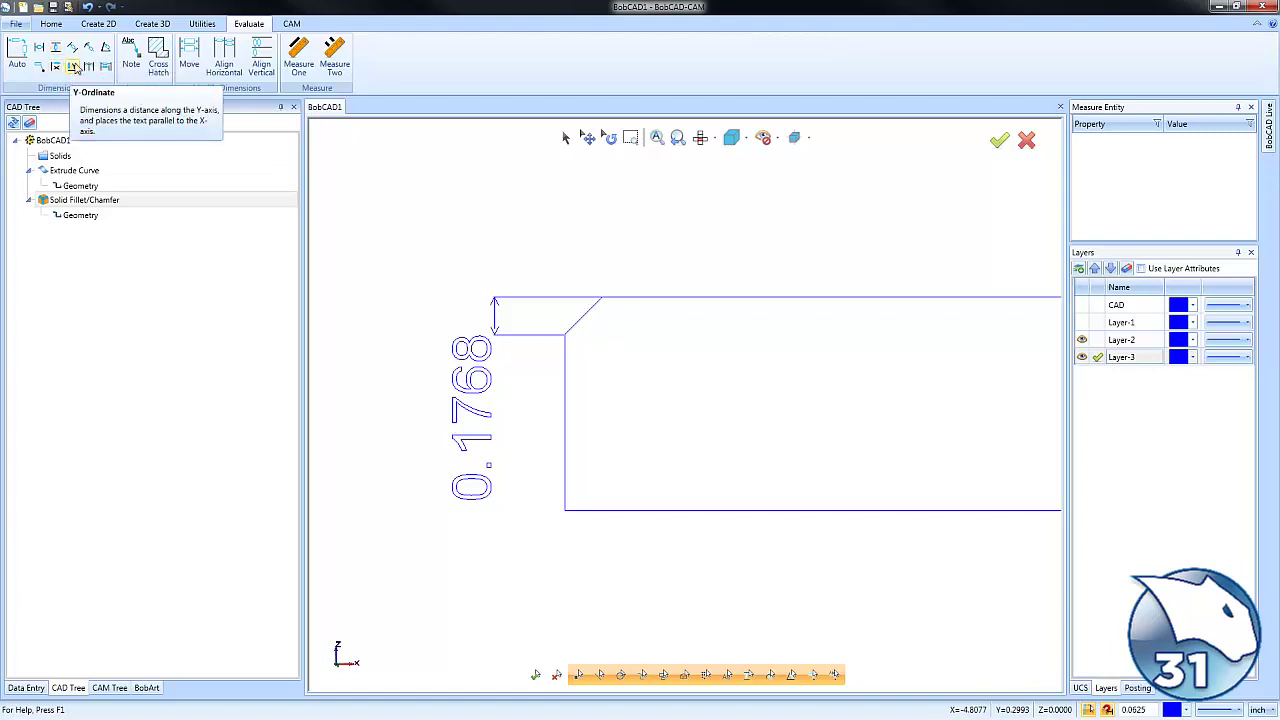
Add an Other Distance dimension along the slanted chamfer edge between its two endpoints, placed above the corner
{"action": "left_click", "coordinate": [74, 50]}
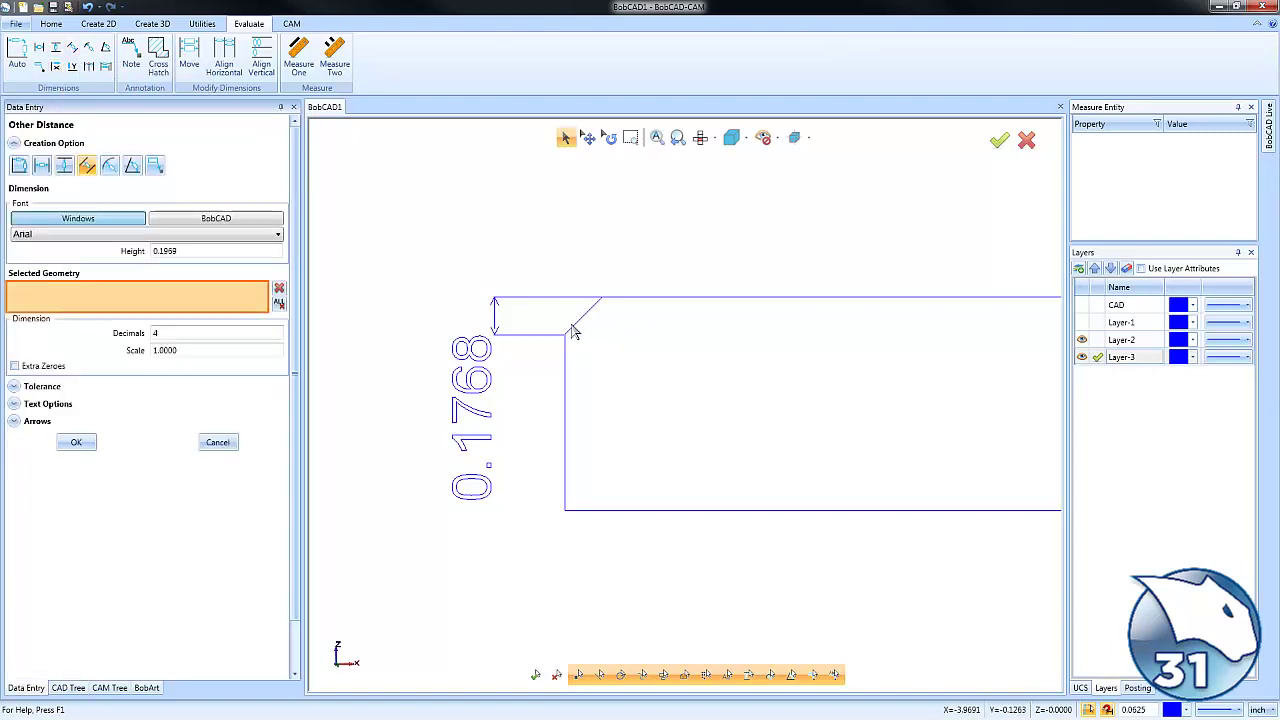
{"action": "left_click", "coordinate": [565, 334]}
{"action": "left_click", "coordinate": [603, 299]}
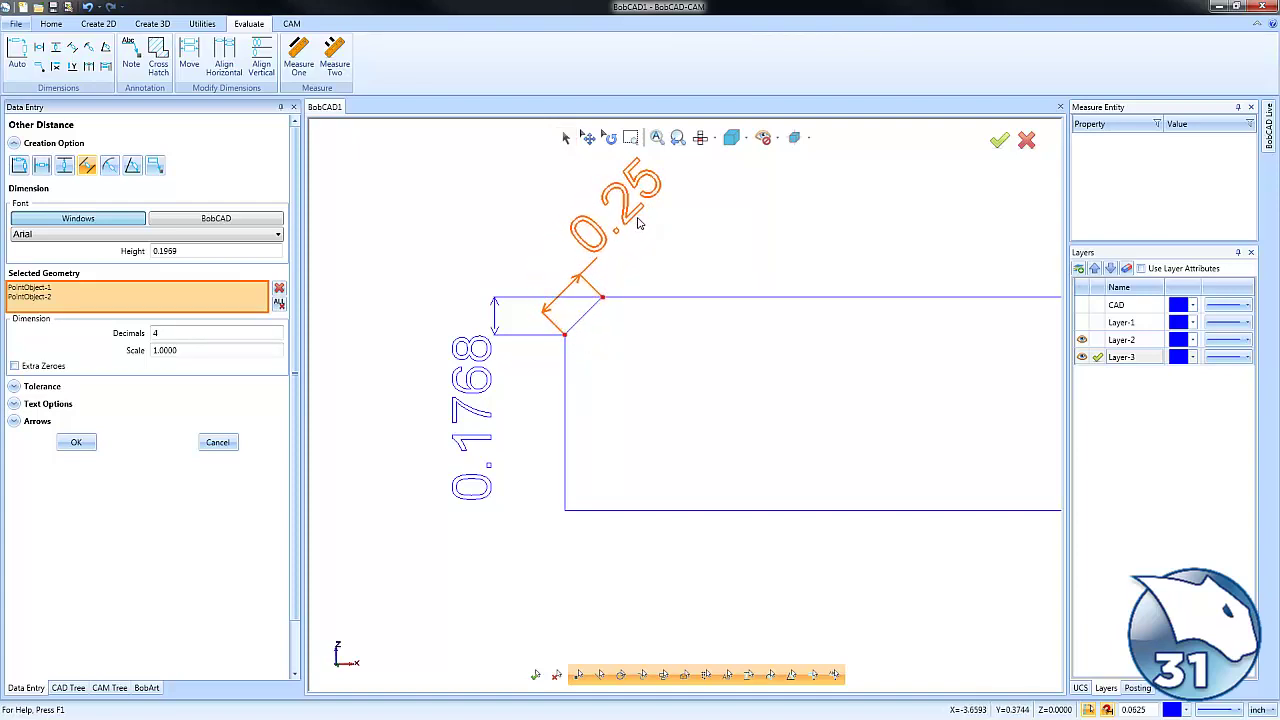
{"action": "left_click", "coordinate": [640, 226]}
{"action": "scroll", "coordinate": [669, 349], "scroll_direction": "down", "scroll_amount": 3}
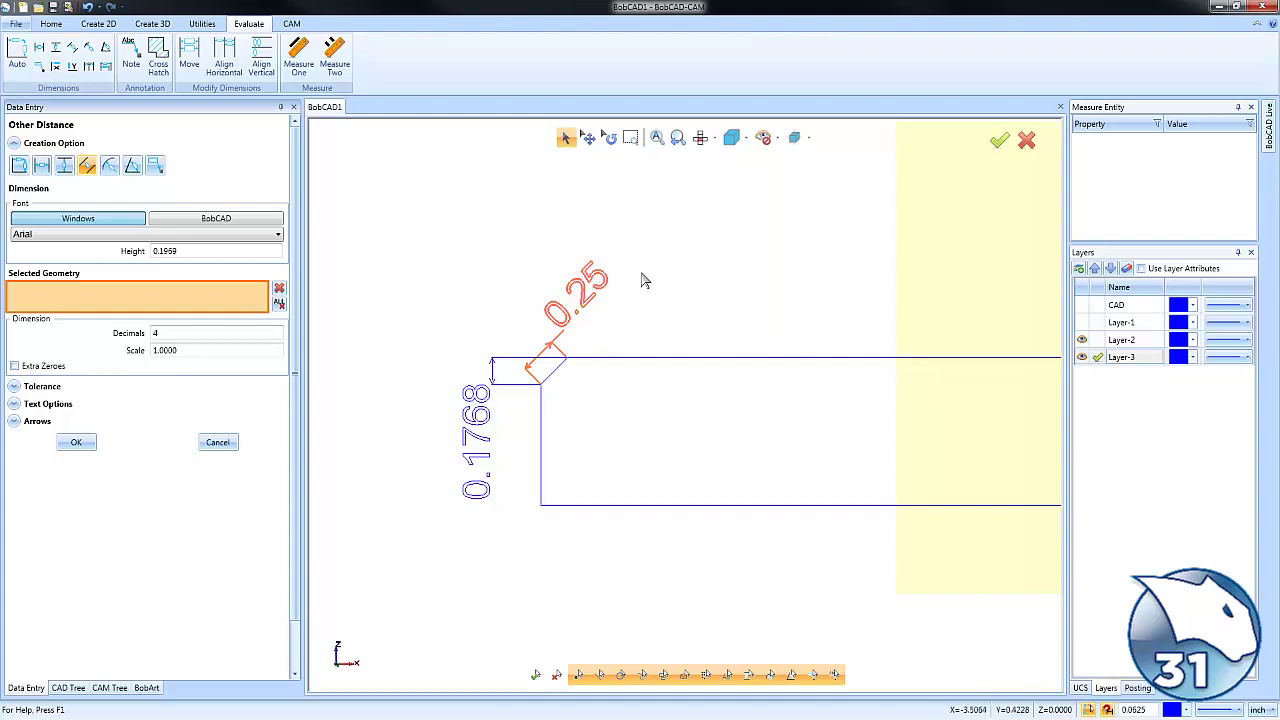
{"action": "left_click", "coordinate": [217, 443]}
Add a new layer below Layer-3 for the next section profile
{"action": "right_click", "coordinate": [766, 271]}
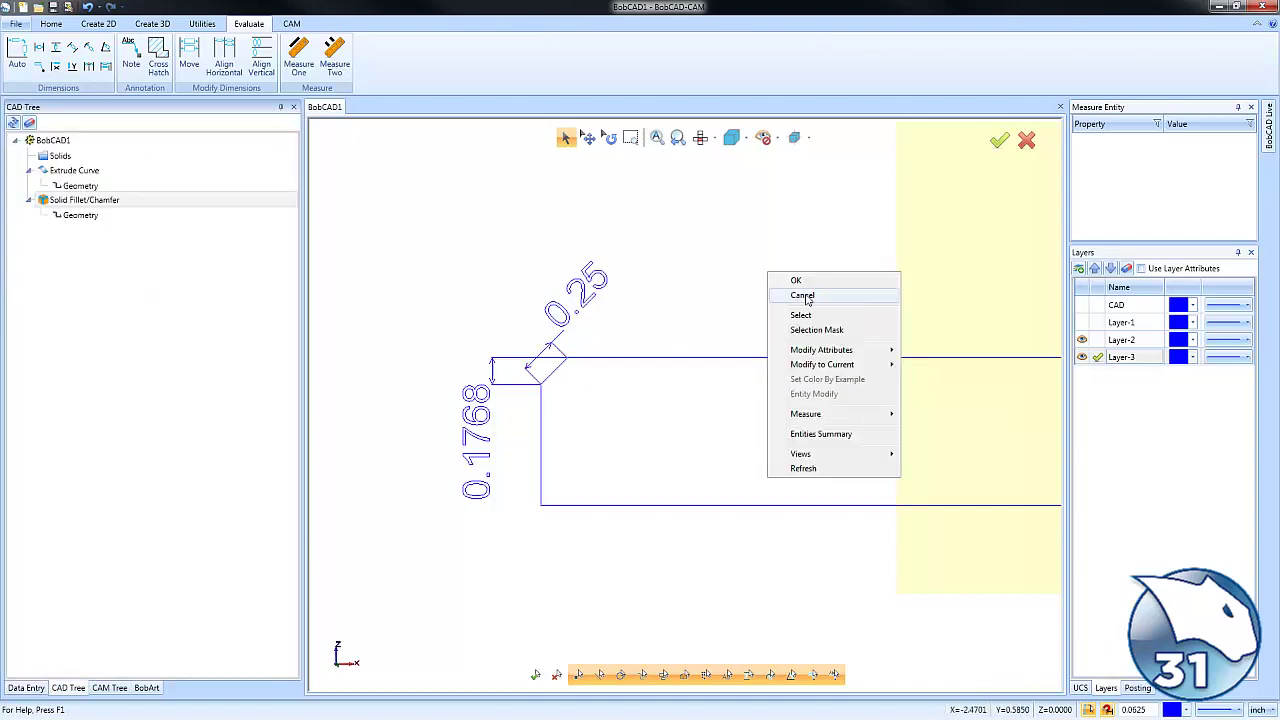
{"action": "left_click", "coordinate": [1112, 414]}
{"action": "right_click", "coordinate": [1110, 393]}
{"action": "left_click", "coordinate": [1150, 401]}
Switch visibility from Layer-2 and Layer-3 to Layer-1 with the solid in isometric view, and activate the Top(X/Y) UCS
{"action": "left_click", "coordinate": [1082, 356]}
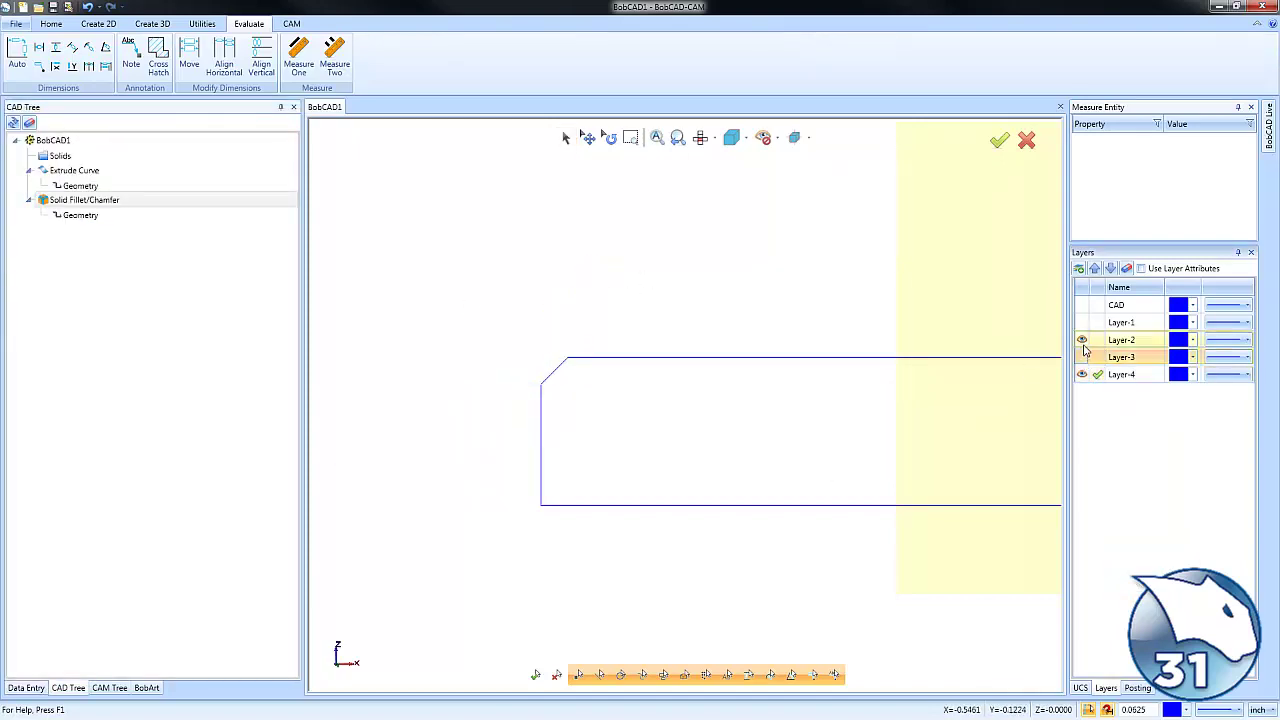
{"action": "left_click", "coordinate": [1082, 340]}
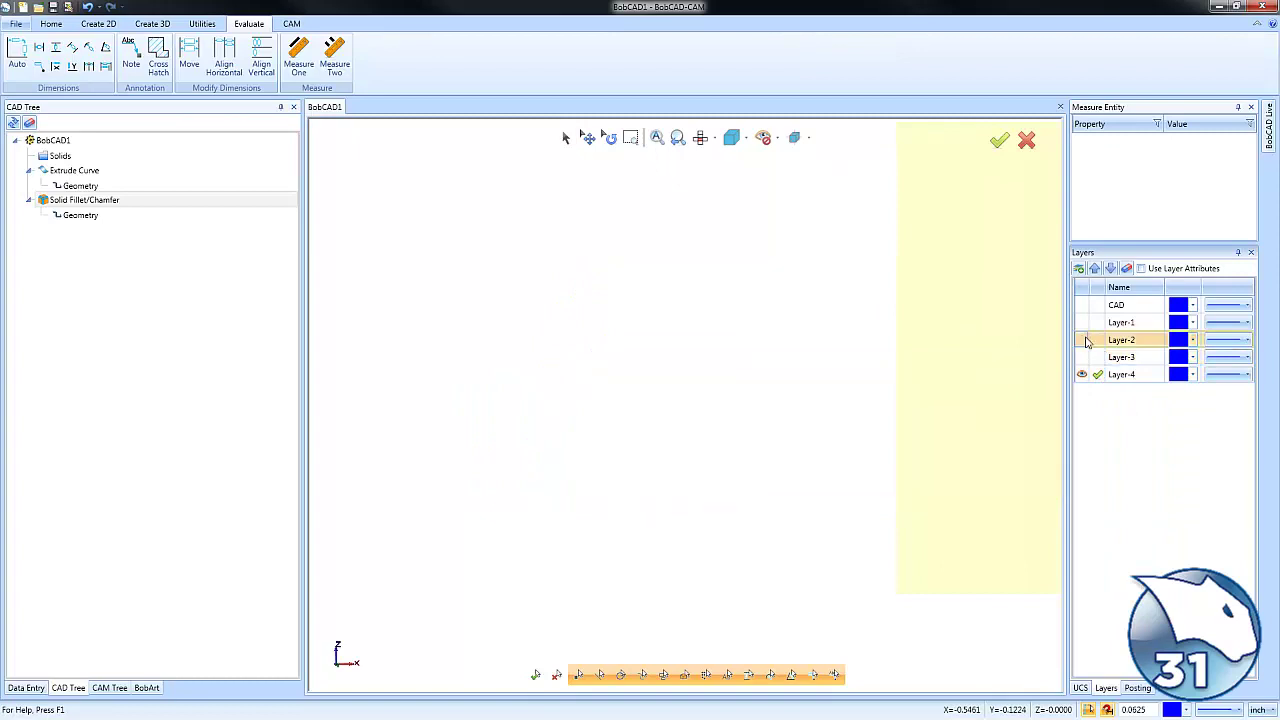
{"action": "left_click", "coordinate": [1081, 322]}
{"action": "key", "text": "i"}
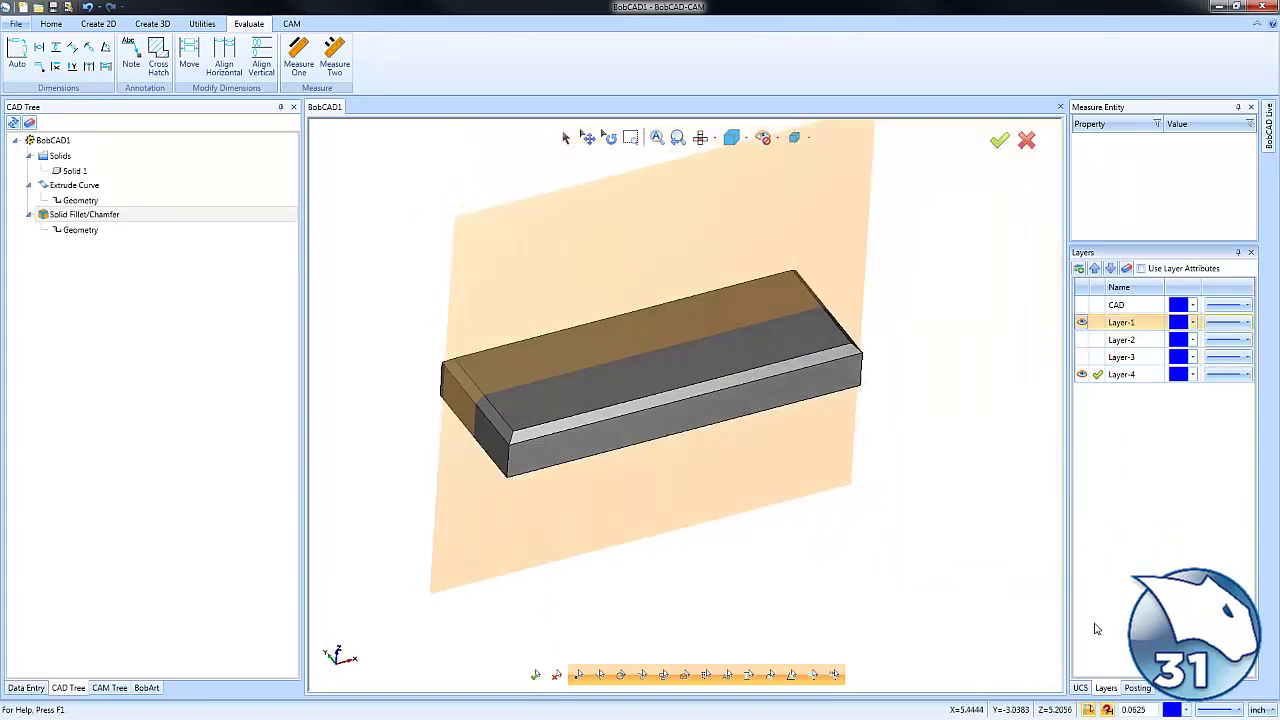
{"action": "left_click", "coordinate": [1080, 688]}
{"action": "double_click", "coordinate": [1113, 309]}
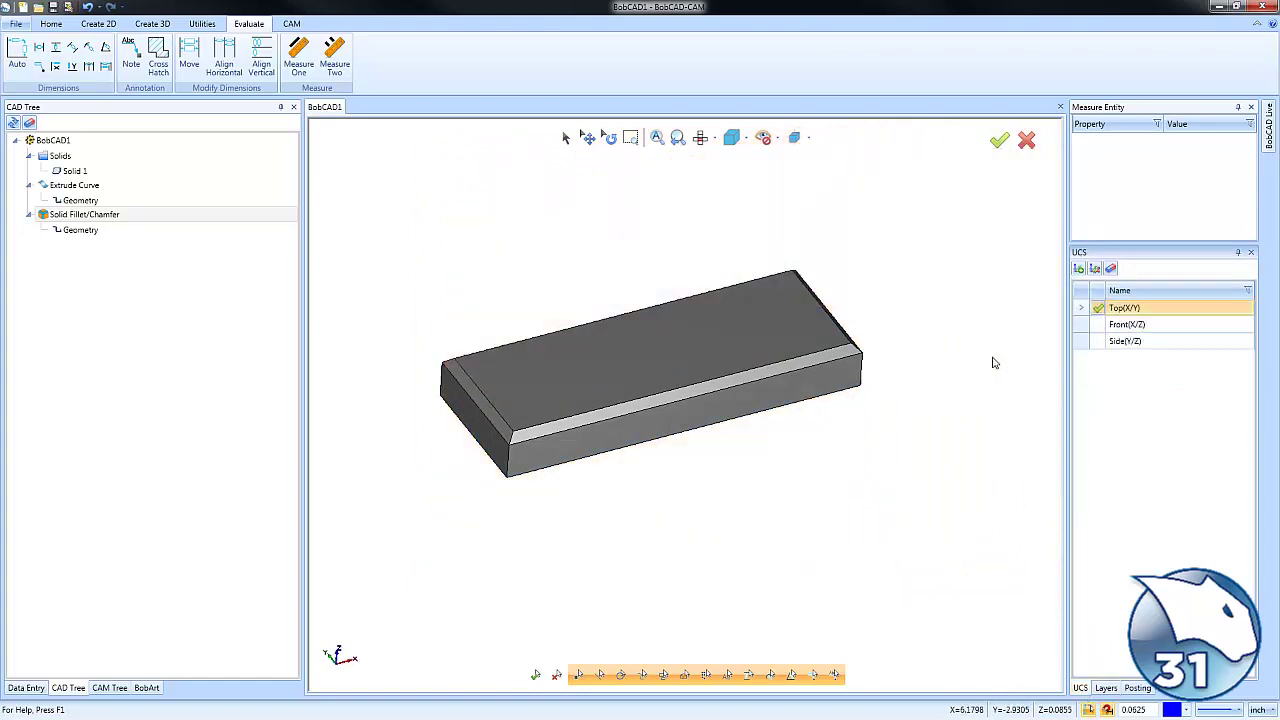
Edit the Solid Fillet/Chamfer feature to chamfer the whole solid in place of the single top face
{"action": "right_click", "coordinate": [117, 217]}
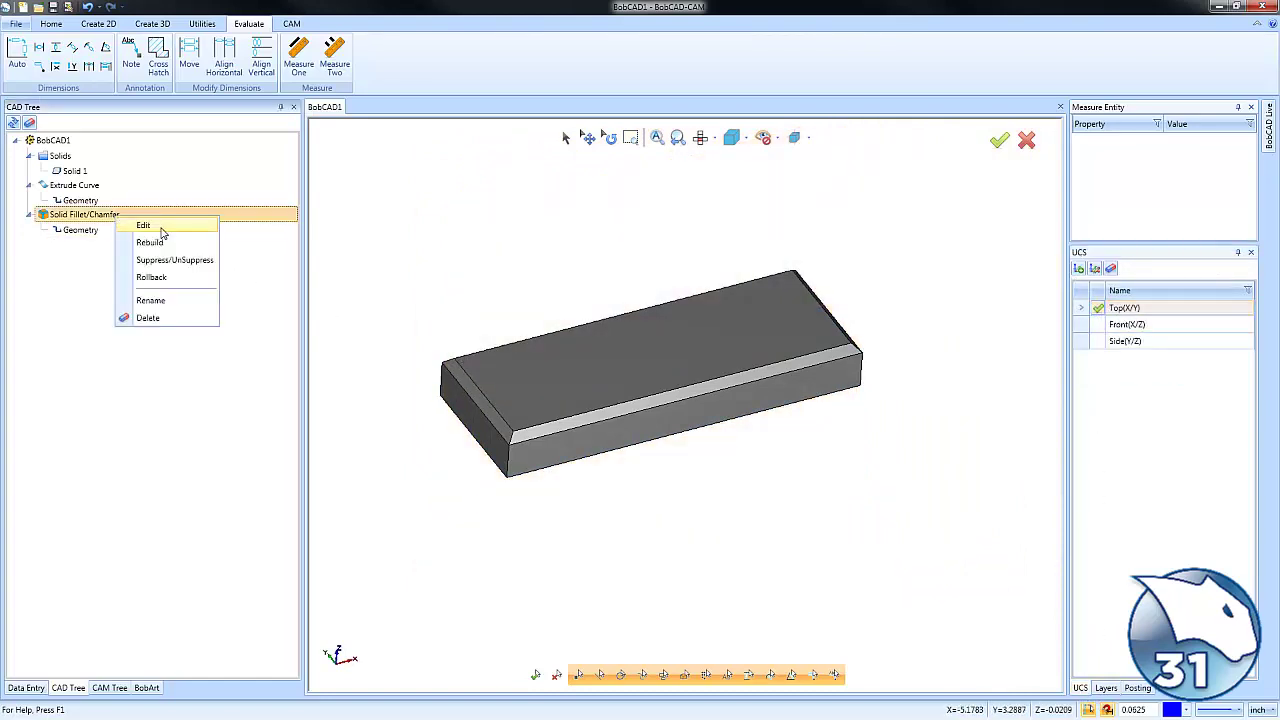
{"action": "left_click", "coordinate": [145, 225]}
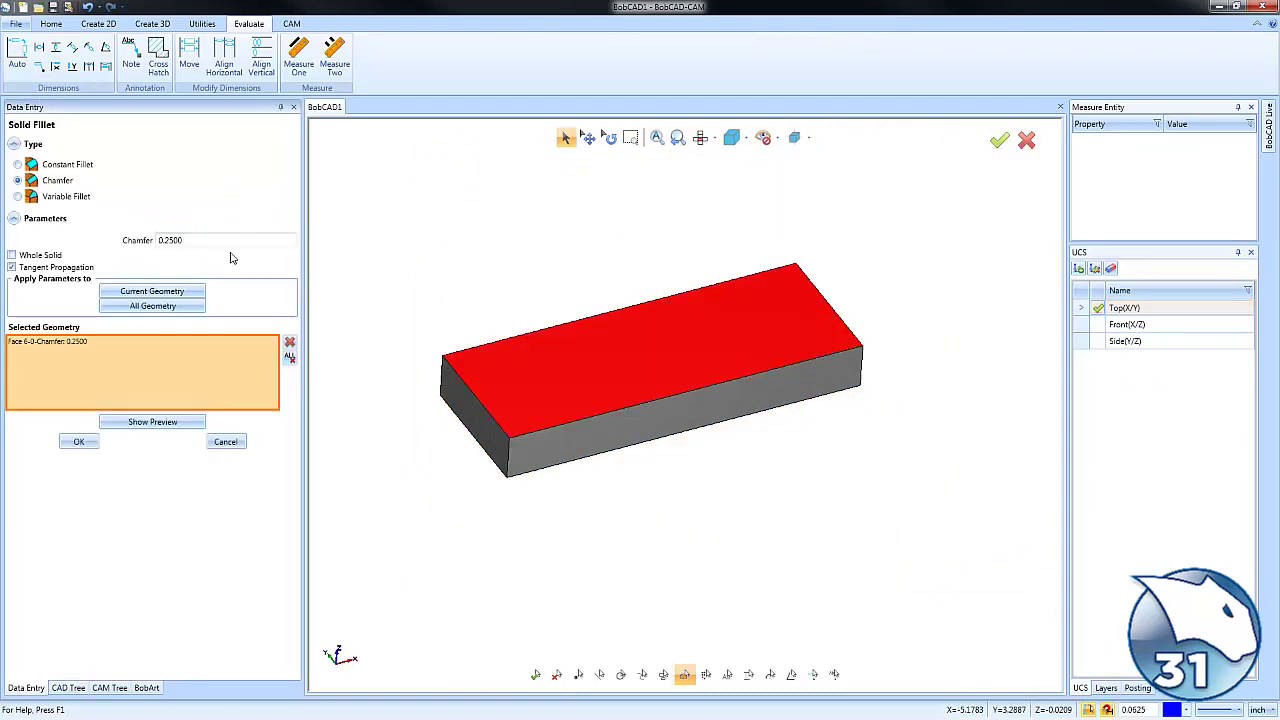
{"action": "left_click", "coordinate": [289, 357]}
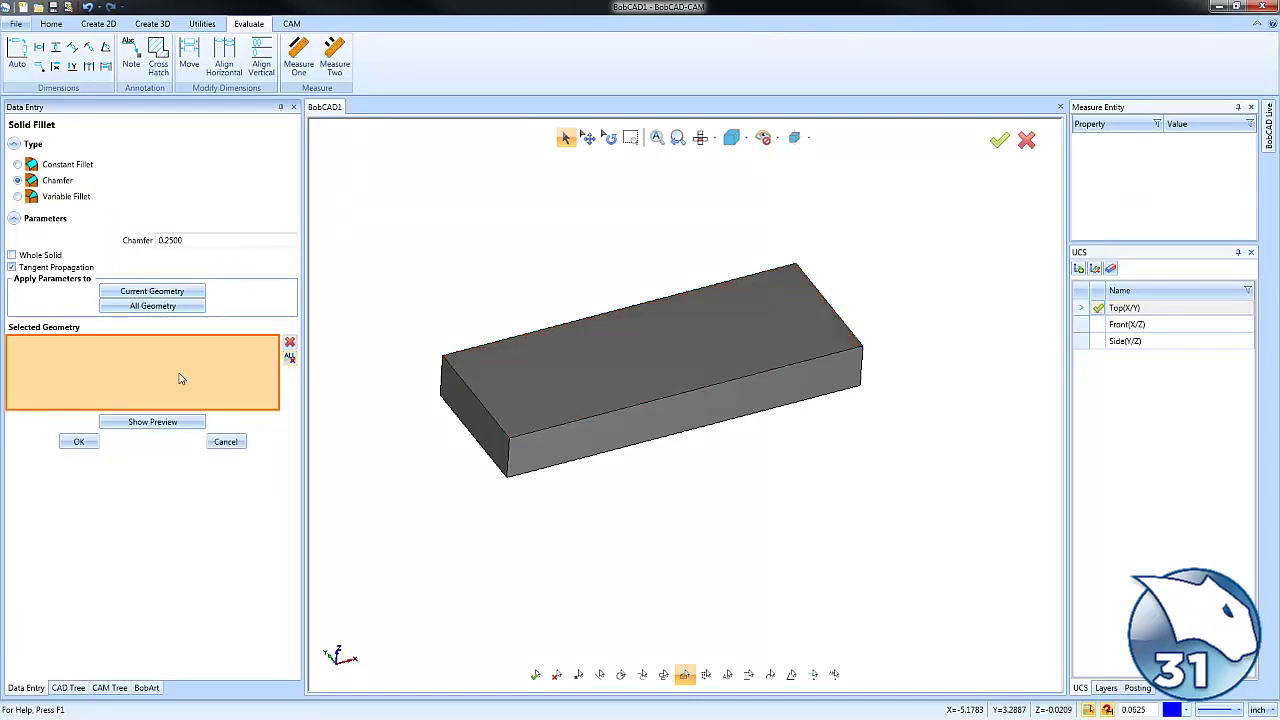
{"action": "left_click", "coordinate": [12, 256]}
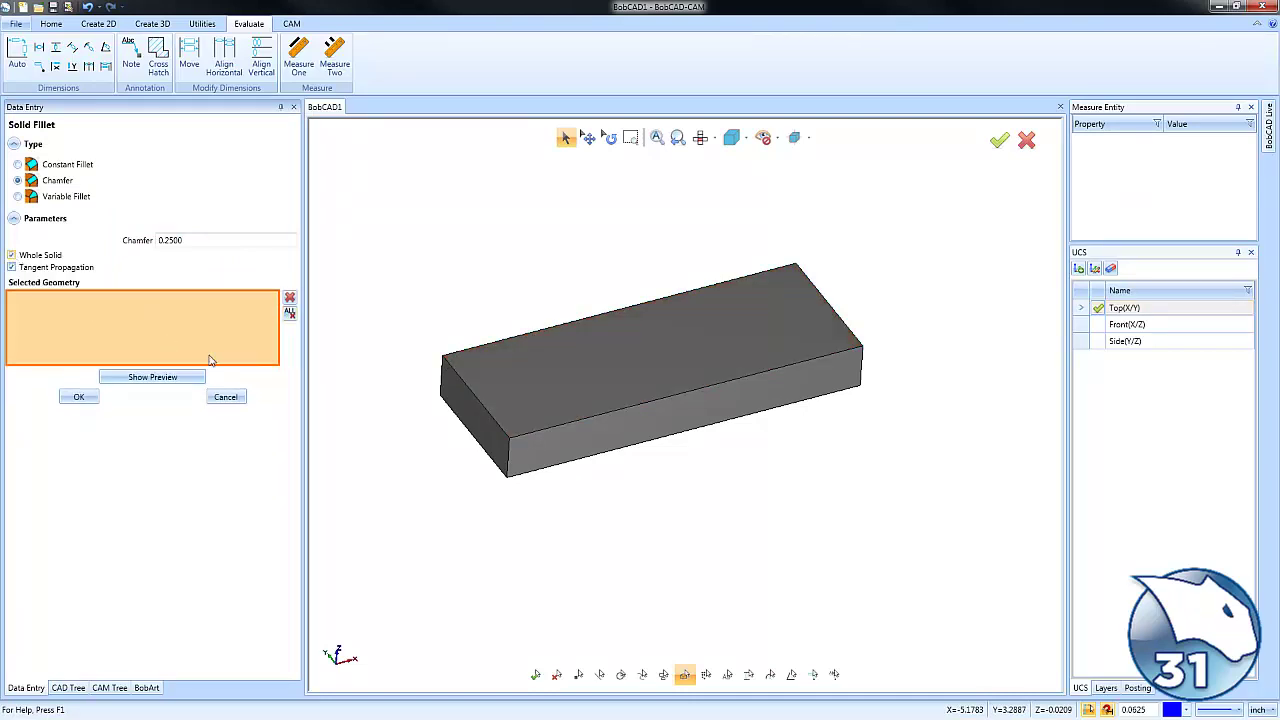
{"action": "left_click", "coordinate": [518, 372]}
{"action": "left_click", "coordinate": [176, 377]}
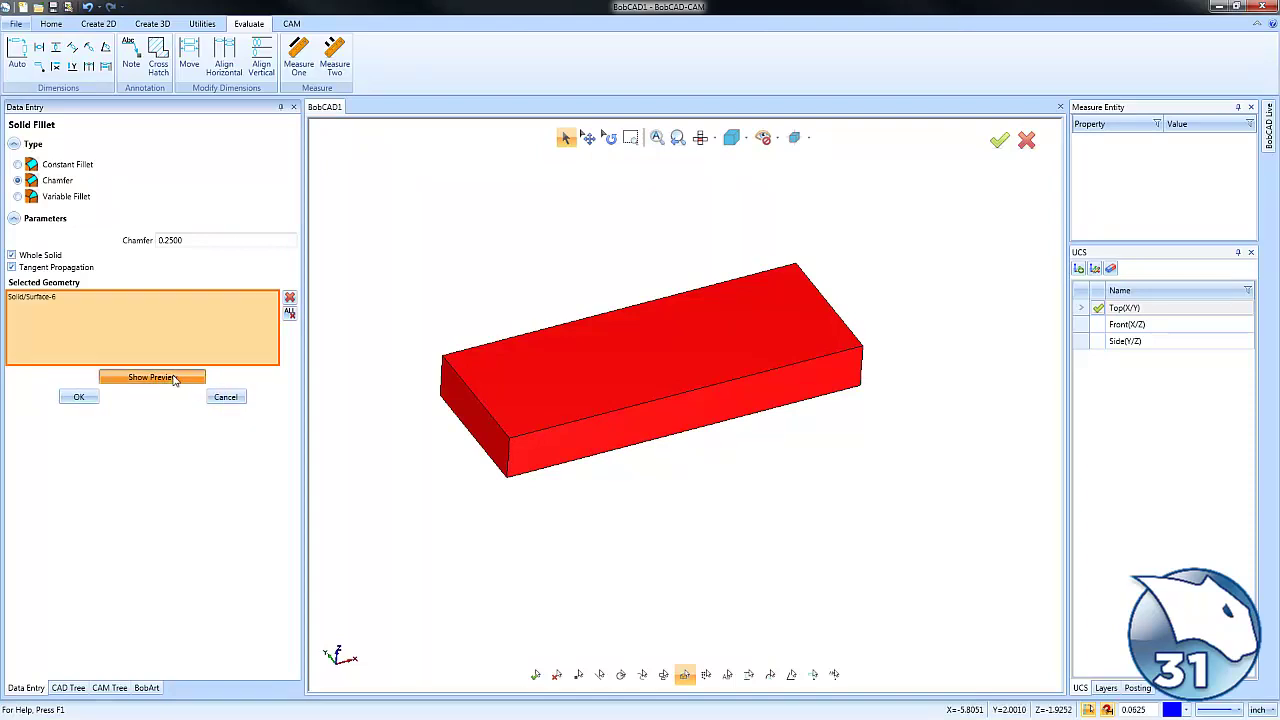
{"action": "left_click", "coordinate": [79, 397]}
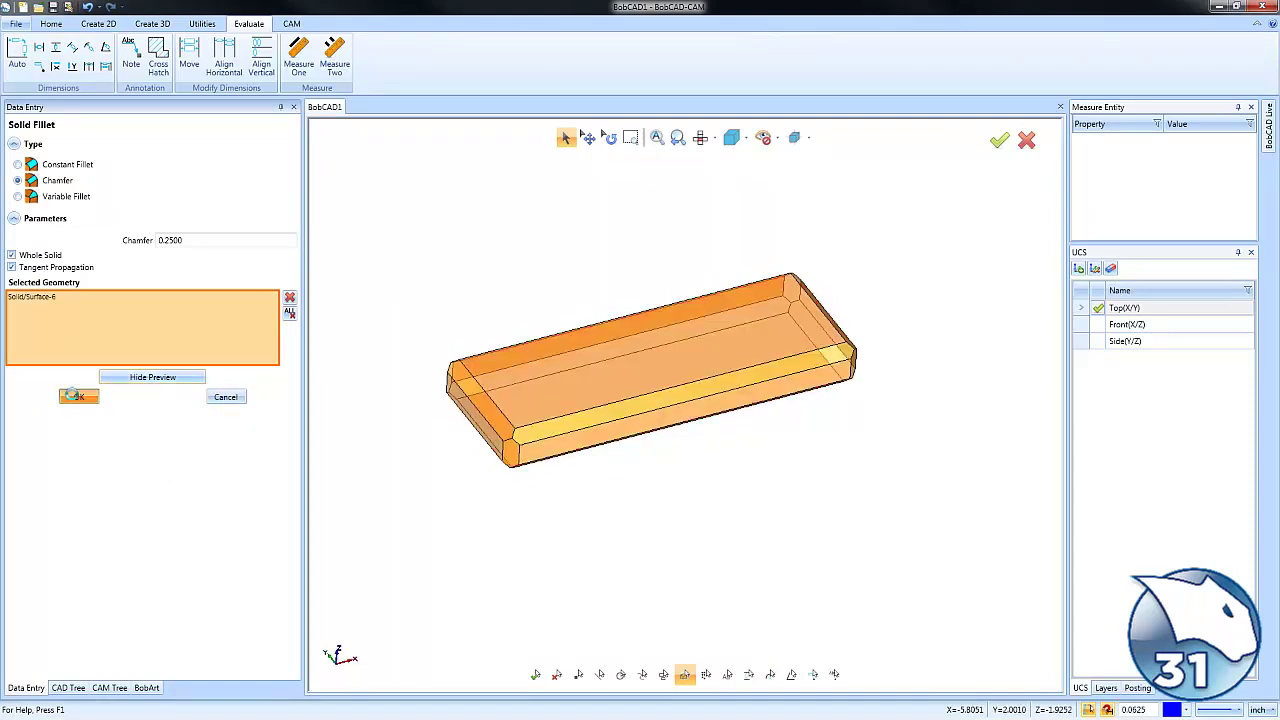
{"action": "middle_click_drag", "start_coordinate": [743, 508], "coordinate": [719, 476]}
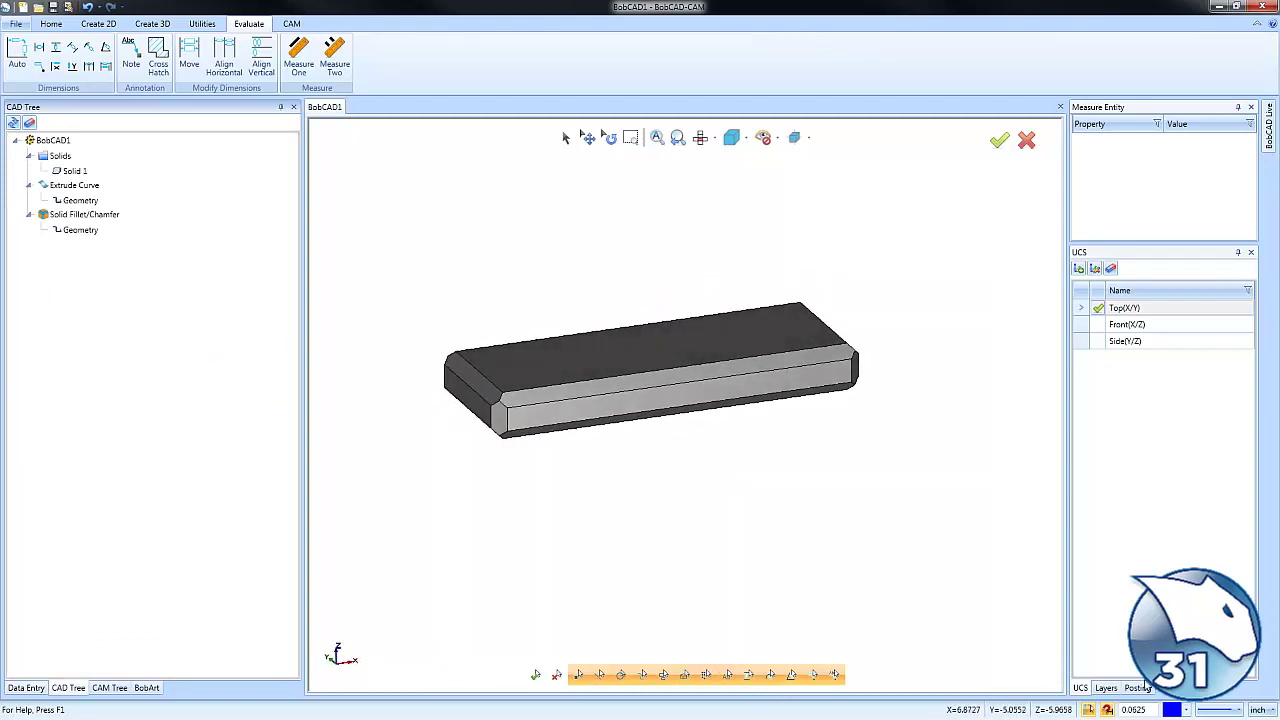
Generate a section wireframe of the fully chamfered block on the Front (X/Z) plane into Layer-4
{"action": "left_click", "coordinate": [1105, 688]}
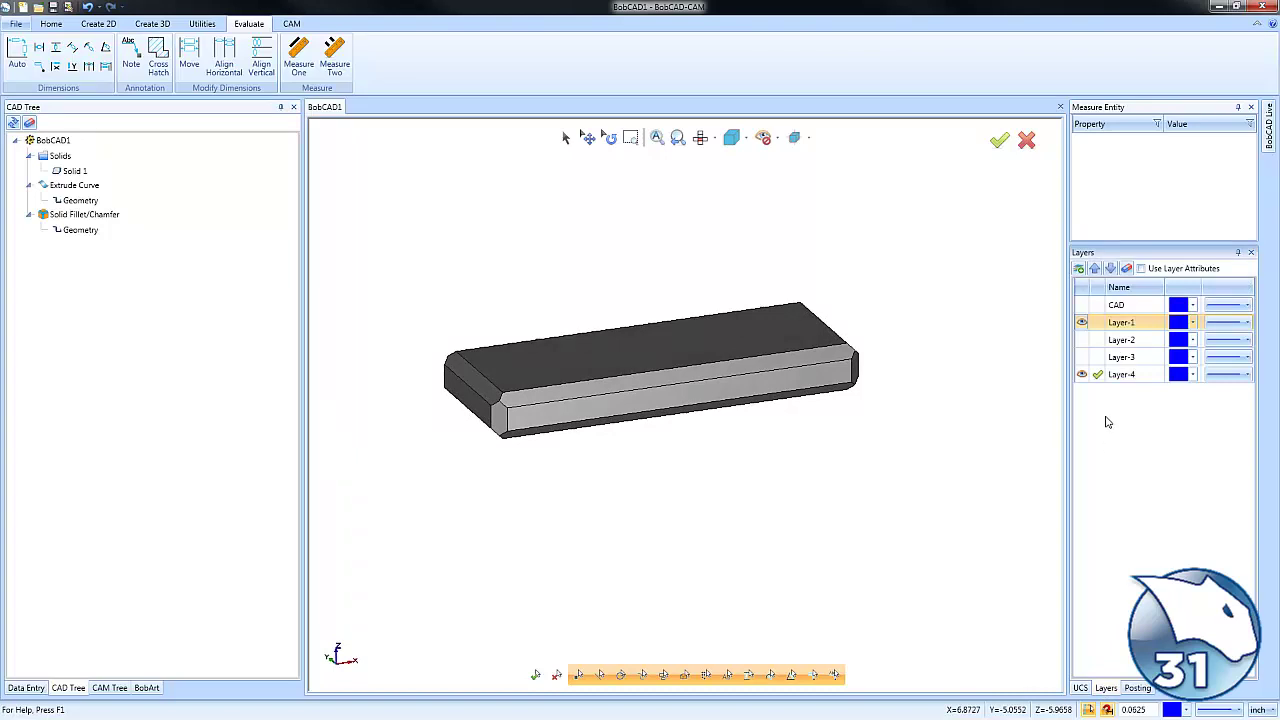
{"action": "left_click", "coordinate": [1082, 322]}
{"action": "left_click", "coordinate": [1082, 322]}
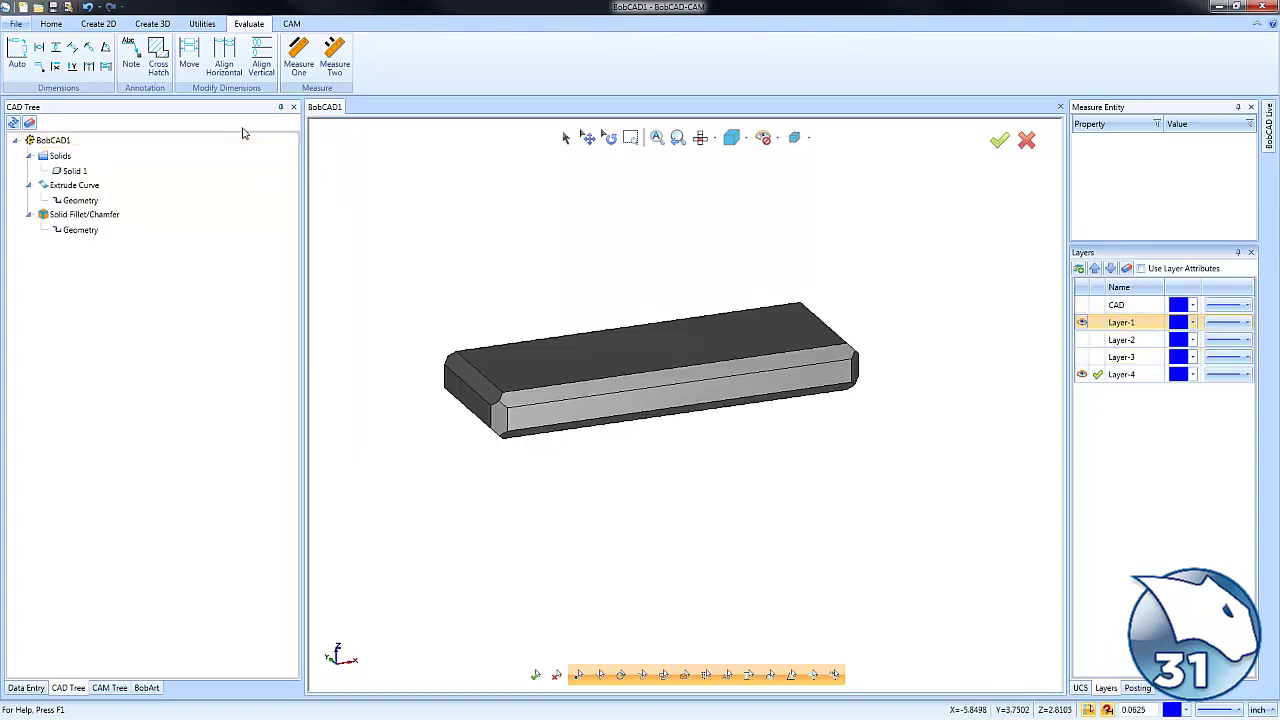
{"action": "left_click", "coordinate": [98, 23]}
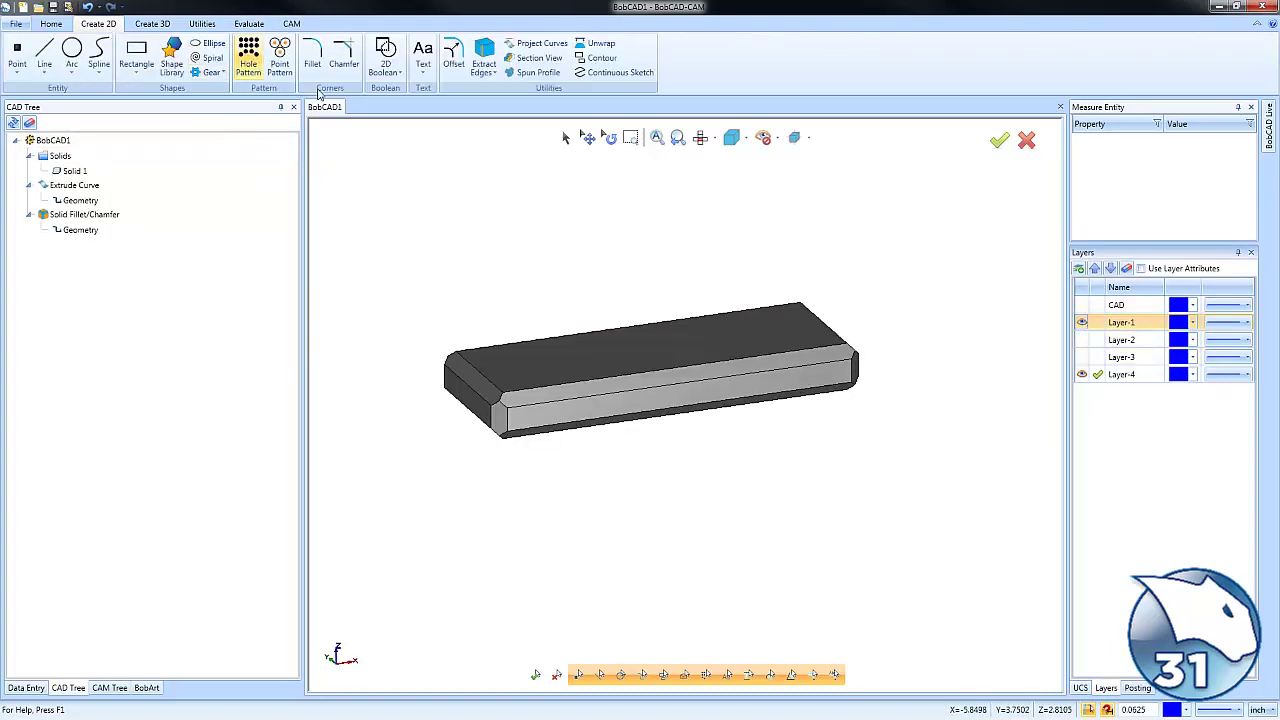
{"action": "left_click", "coordinate": [536, 57]}
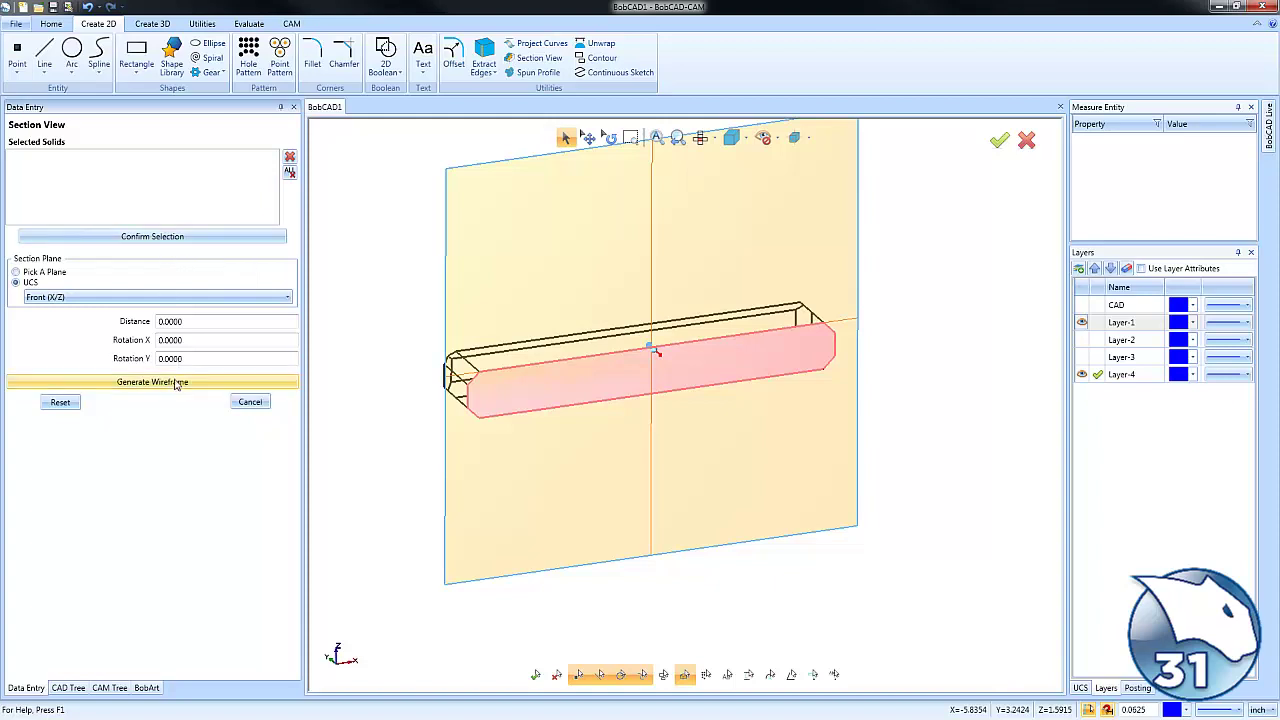
{"action": "left_click", "coordinate": [250, 402]}
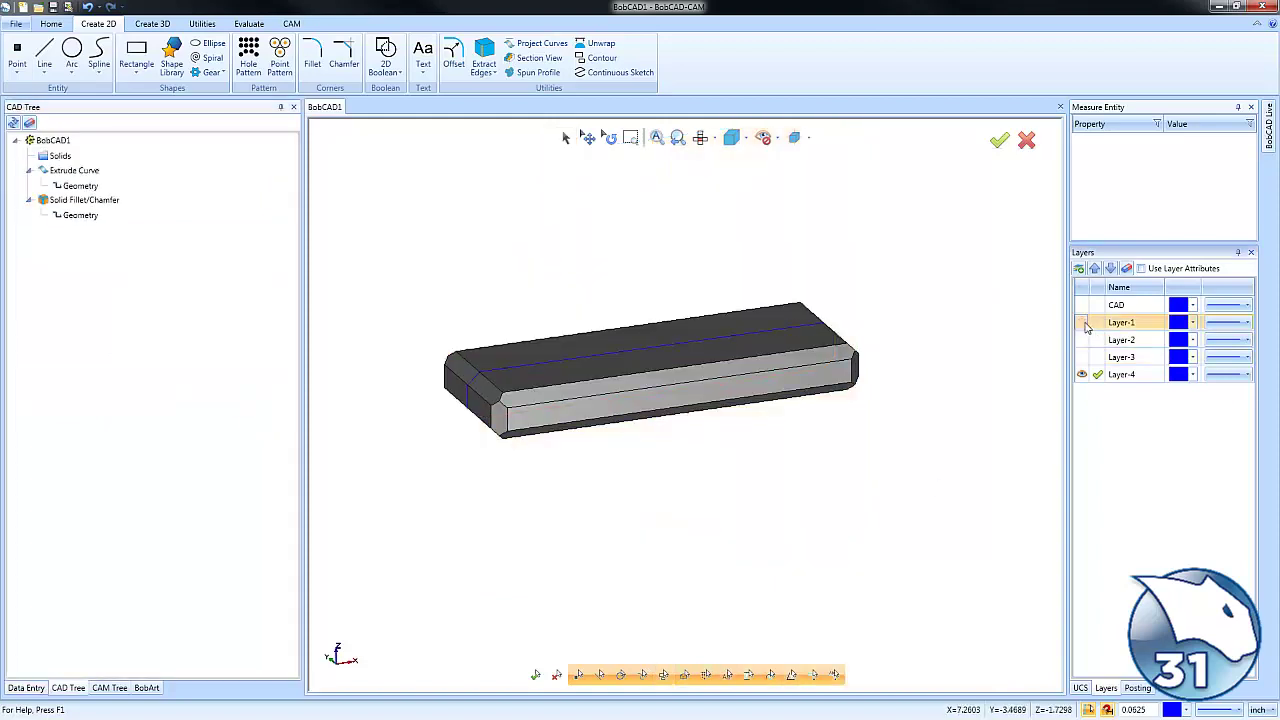
Hide Layer-1 to isolate the section profile in front view, and activate the Front(X/Z) UCS
{"action": "left_click", "coordinate": [1084, 322]}
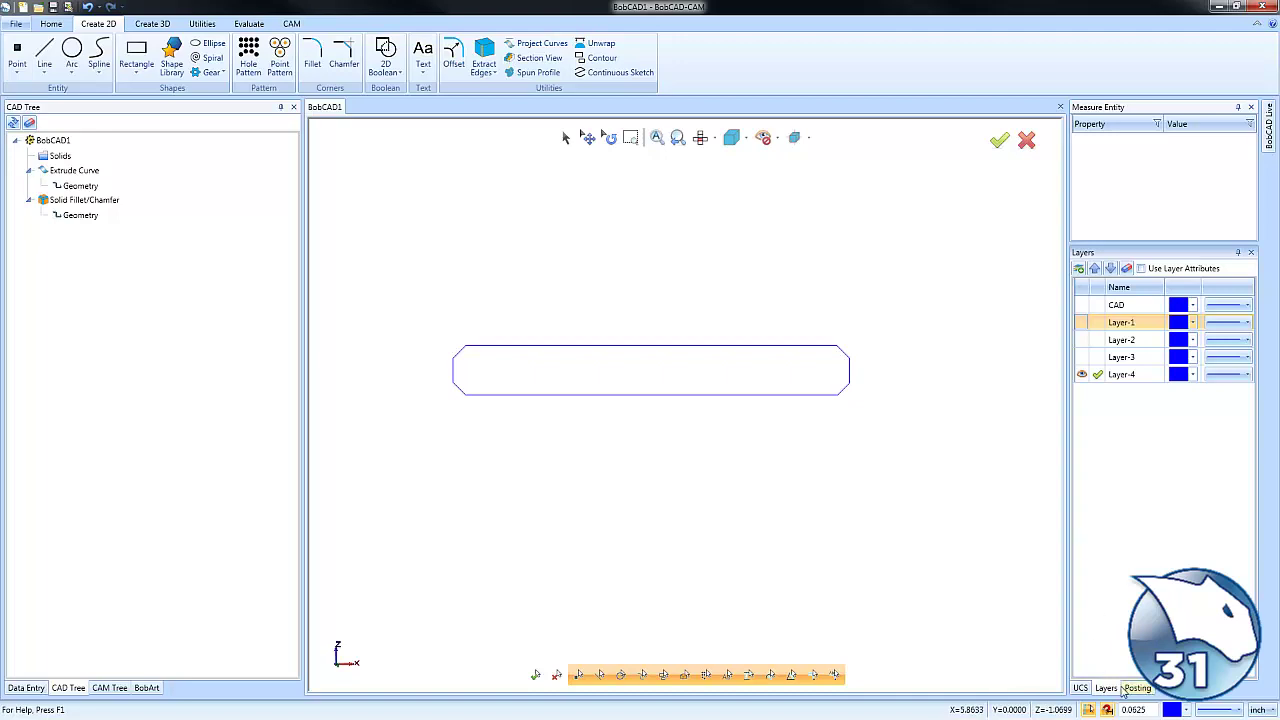
{"action": "left_click", "coordinate": [1081, 688]}
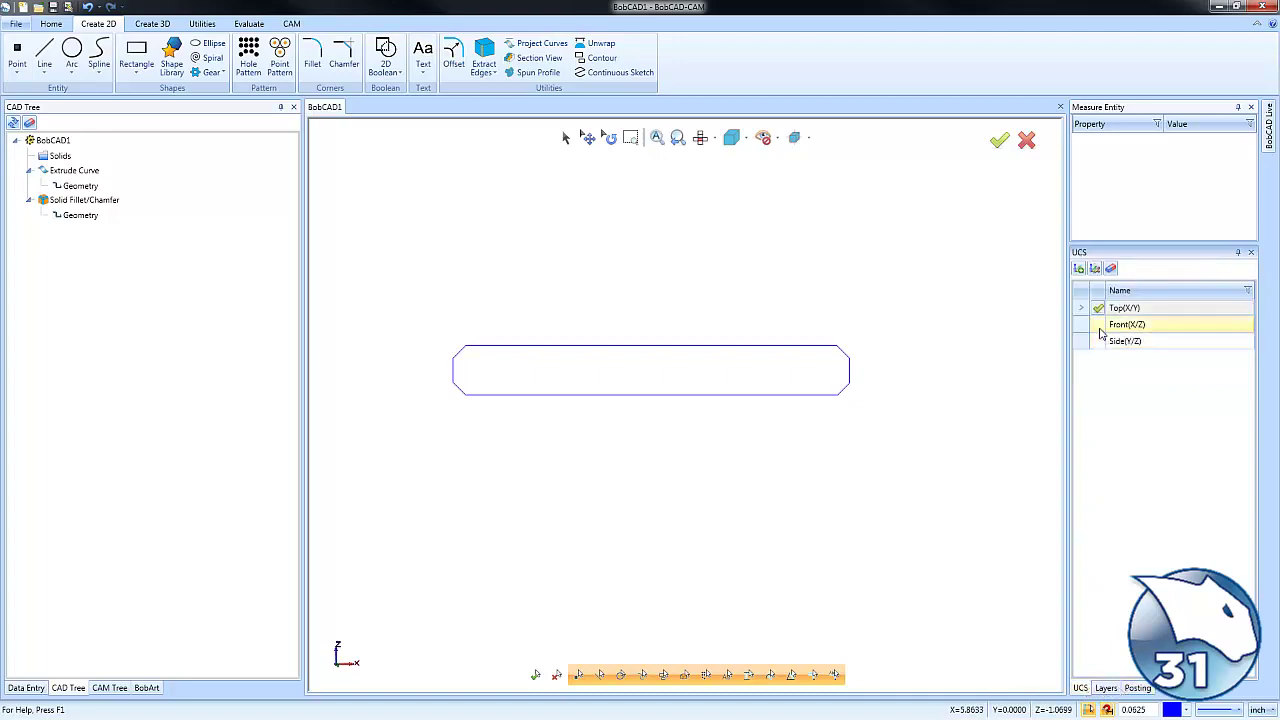
{"action": "left_click", "coordinate": [1098, 324]}
Add a vertical dimension between the endpoints of the section profile's upper-left chamfer, placed outside the profile's left end
{"action": "scroll", "coordinate": [465, 360], "scroll_direction": "up", "scroll_amount": 3}
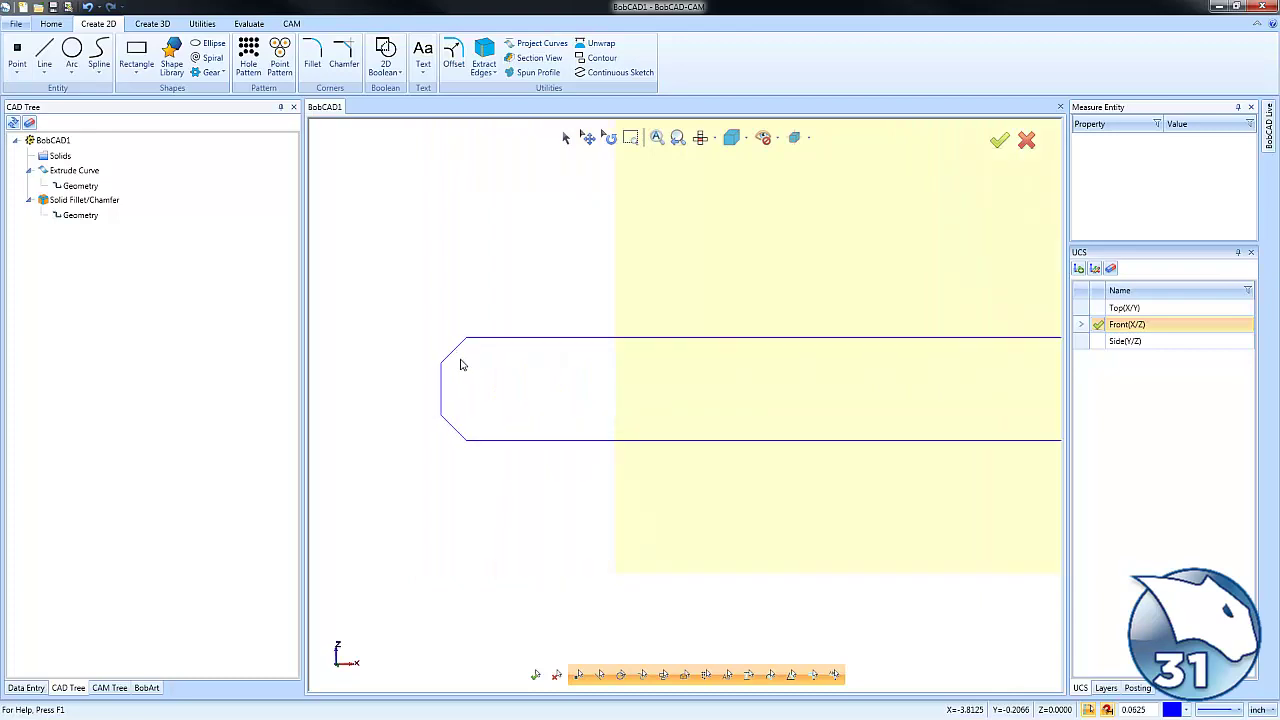
{"action": "left_click", "coordinate": [201, 24]}
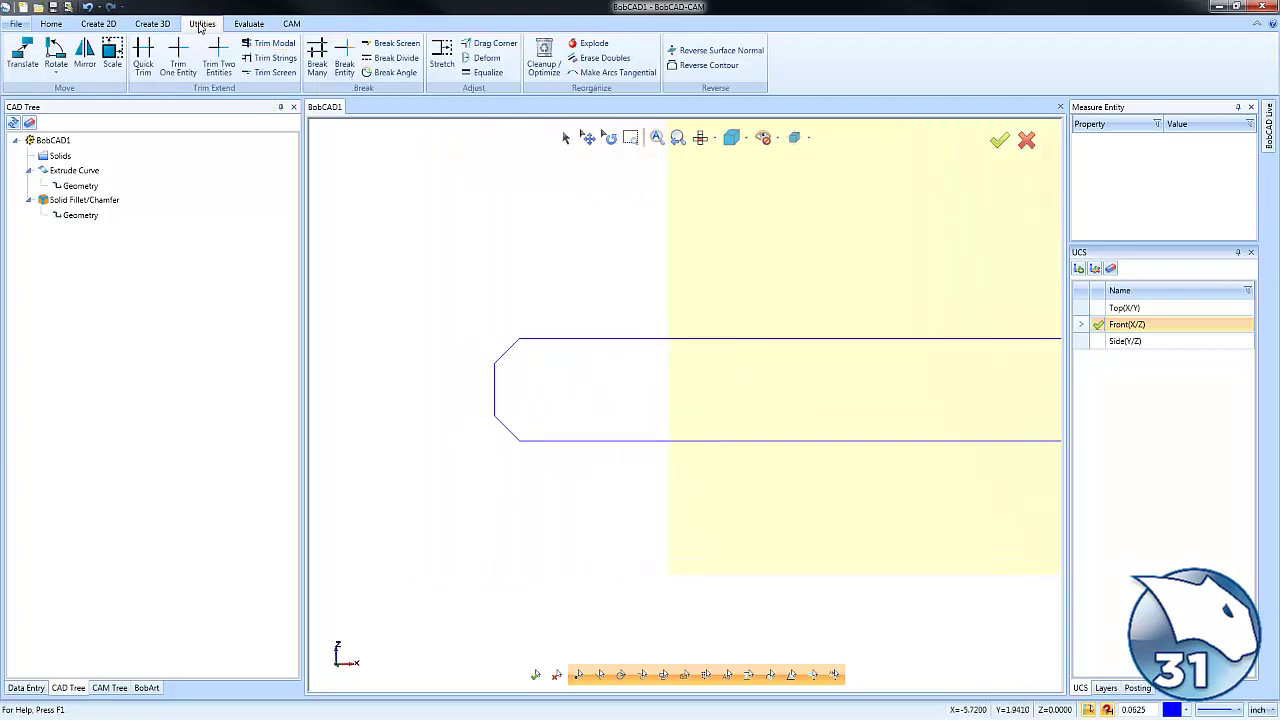
{"action": "left_click", "coordinate": [247, 25]}
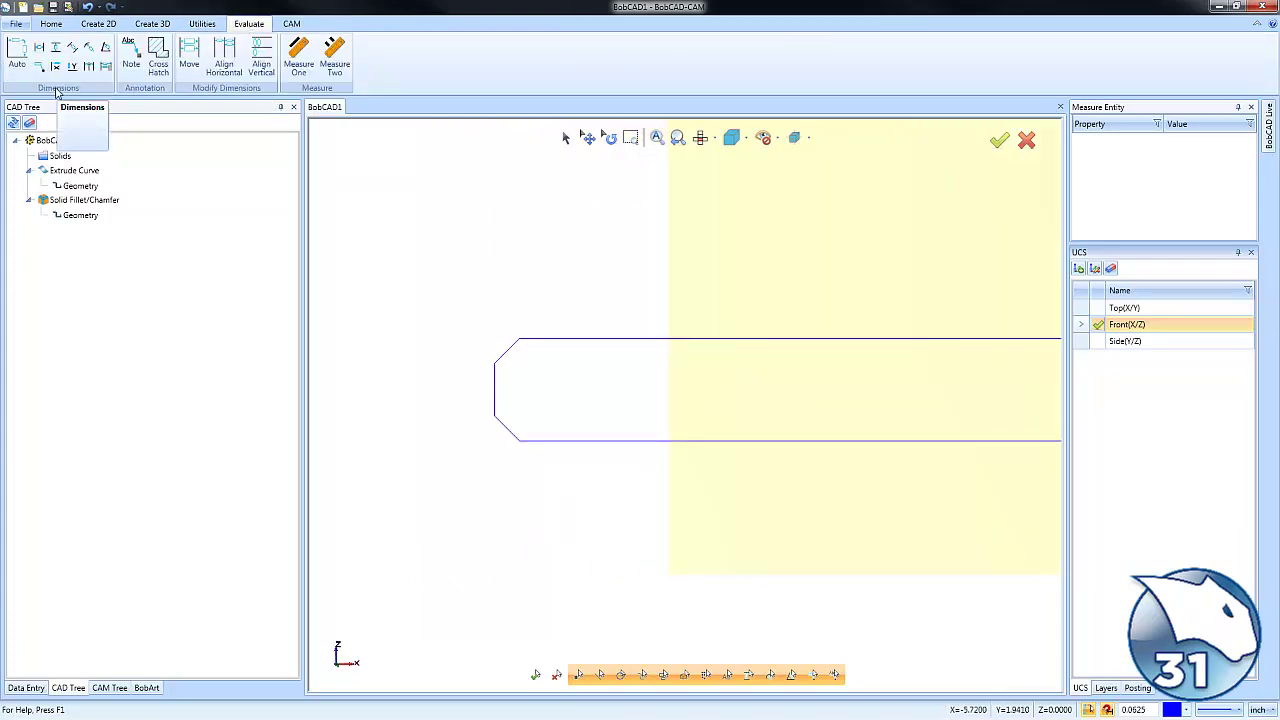
{"action": "left_click", "coordinate": [57, 48]}
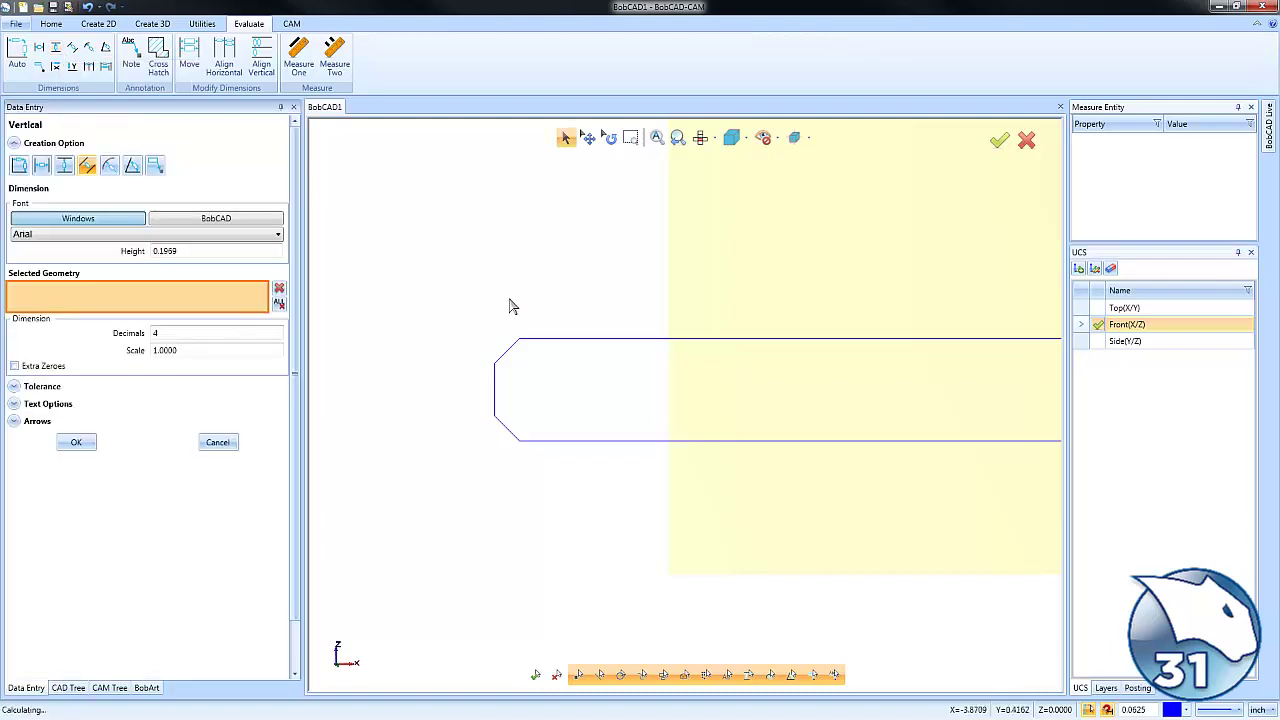
{"action": "left_click", "coordinate": [521, 341]}
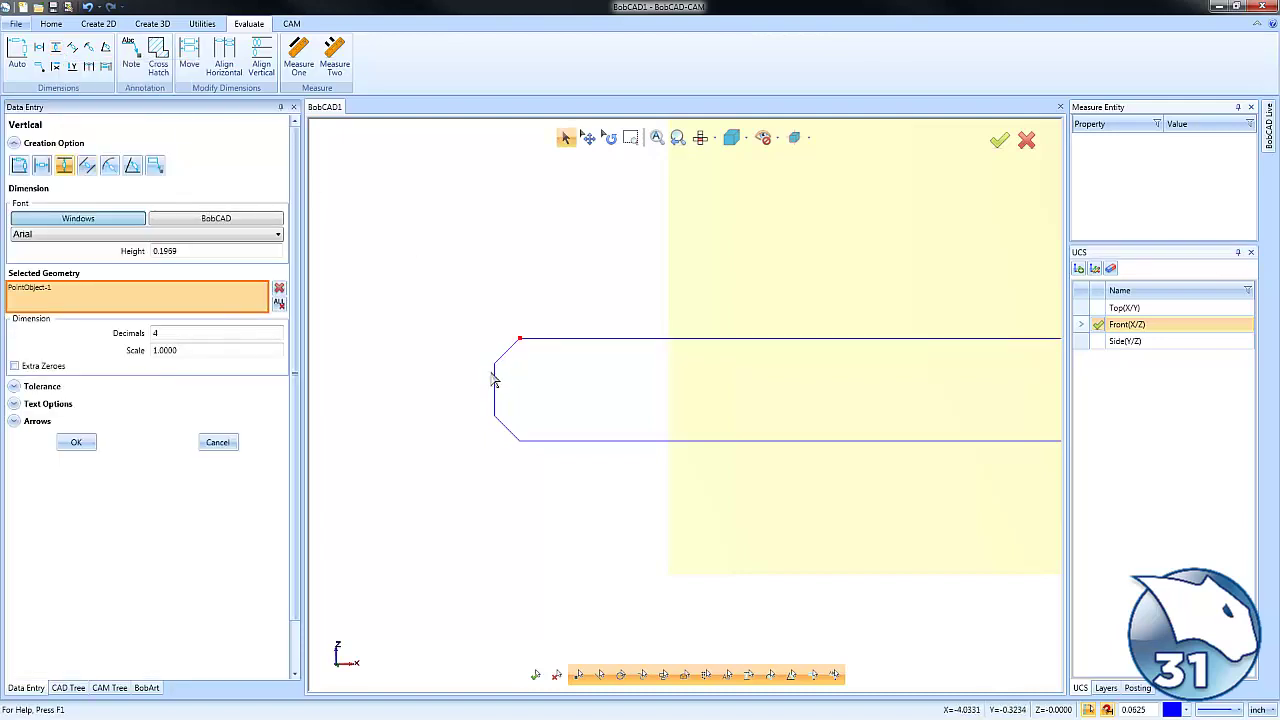
{"action": "left_click", "coordinate": [494, 364]}
{"action": "left_click", "coordinate": [436, 440]}
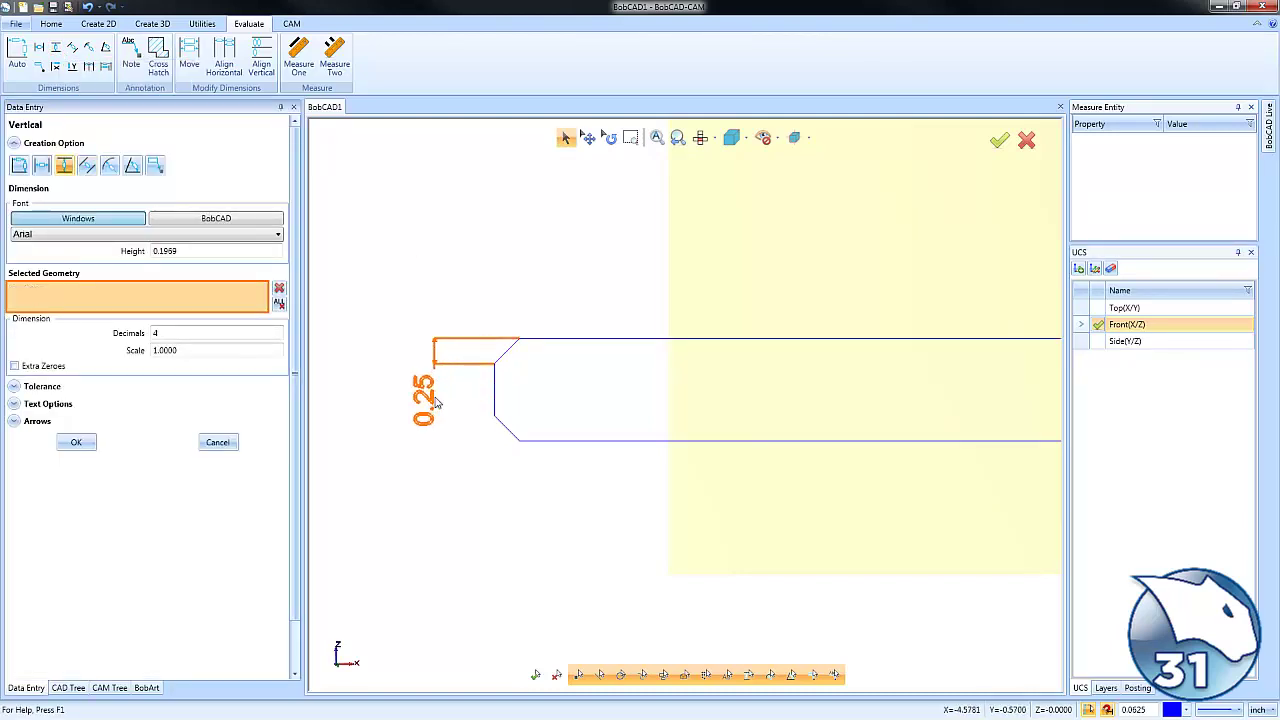
{"action": "left_click", "coordinate": [84, 444]}
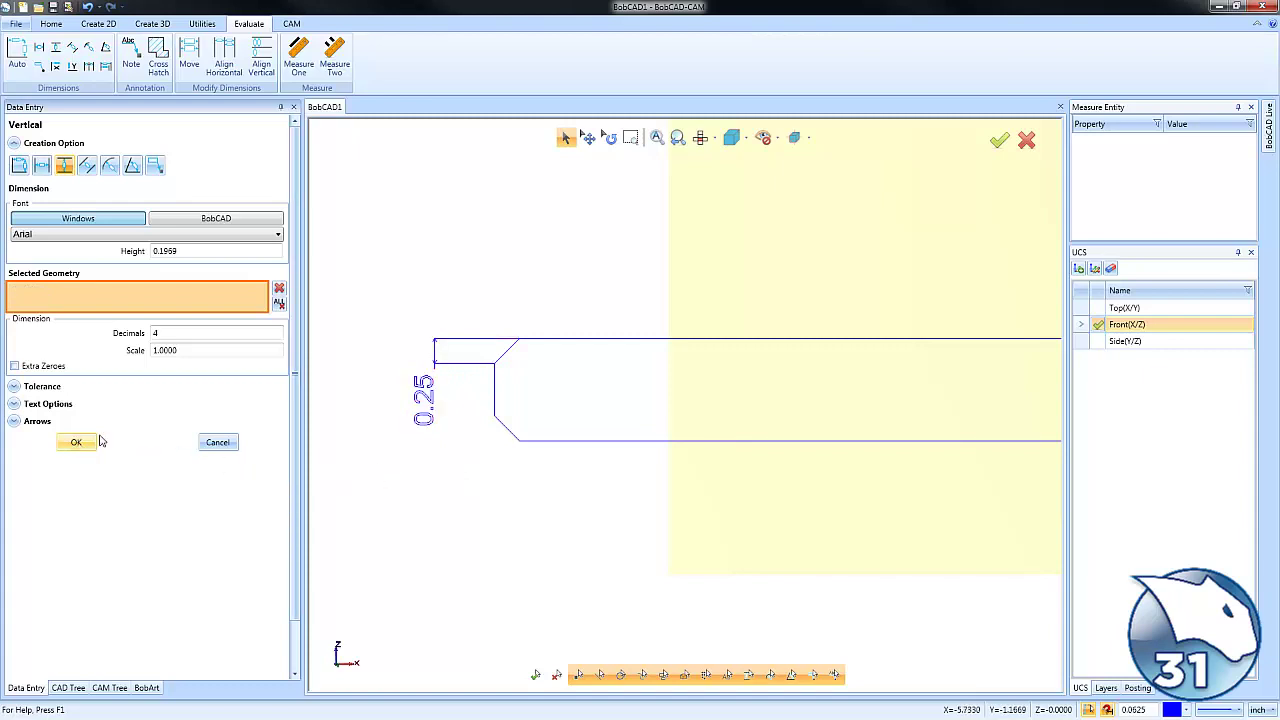
Add an Other Distance dimension along the sloped length of the upper-left chamfer, placed diagonally above the corner
{"action": "left_click", "coordinate": [76, 52]}
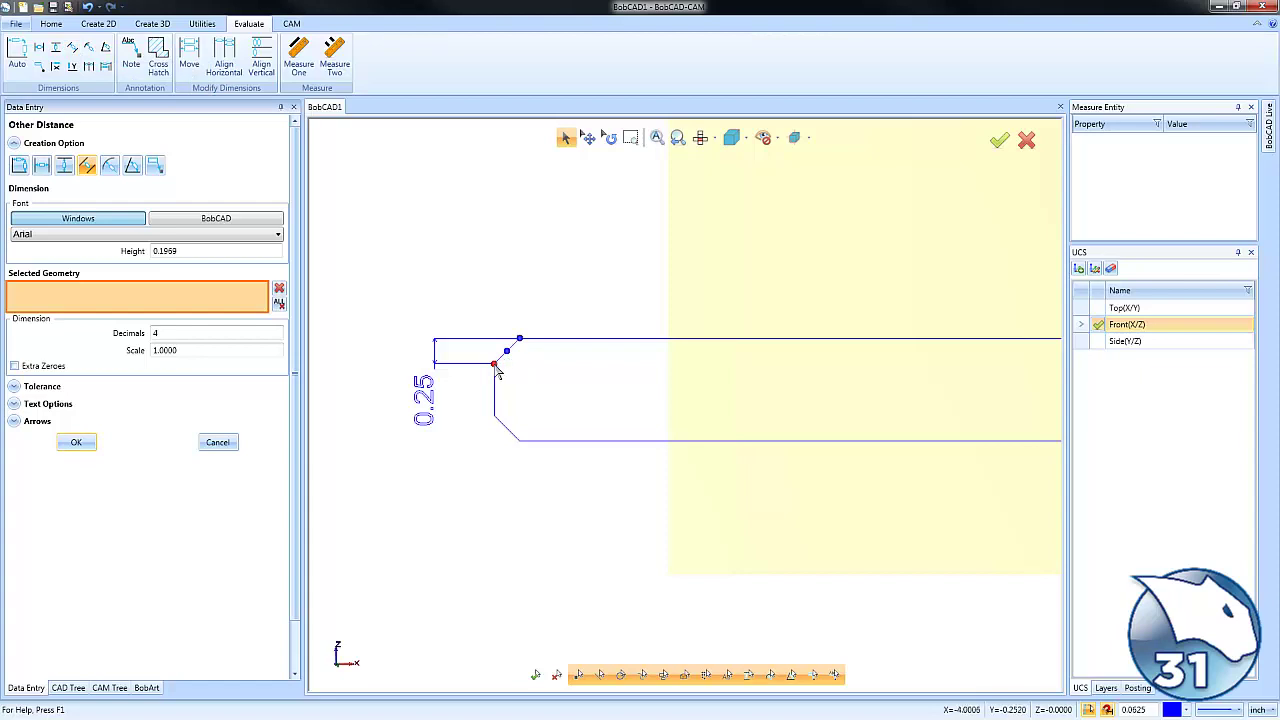
{"action": "left_click", "coordinate": [495, 364]}
{"action": "left_click", "coordinate": [520, 342]}
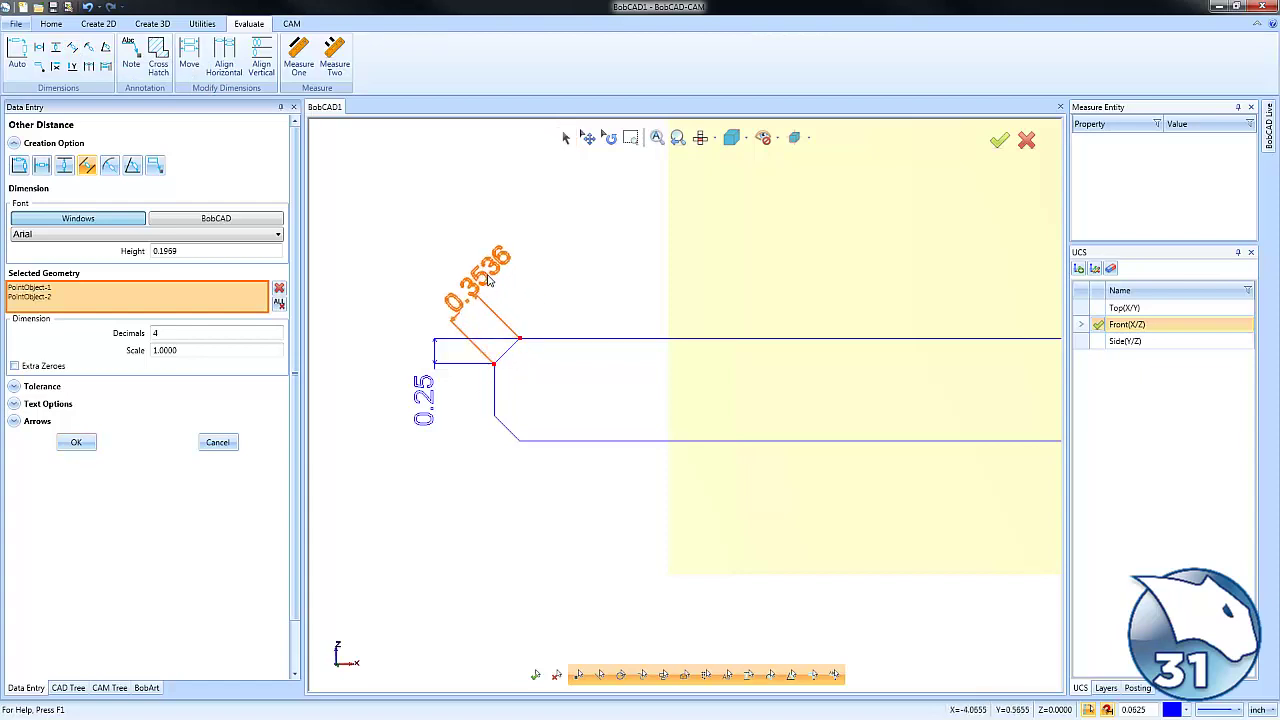
{"action": "left_click", "coordinate": [460, 300]}
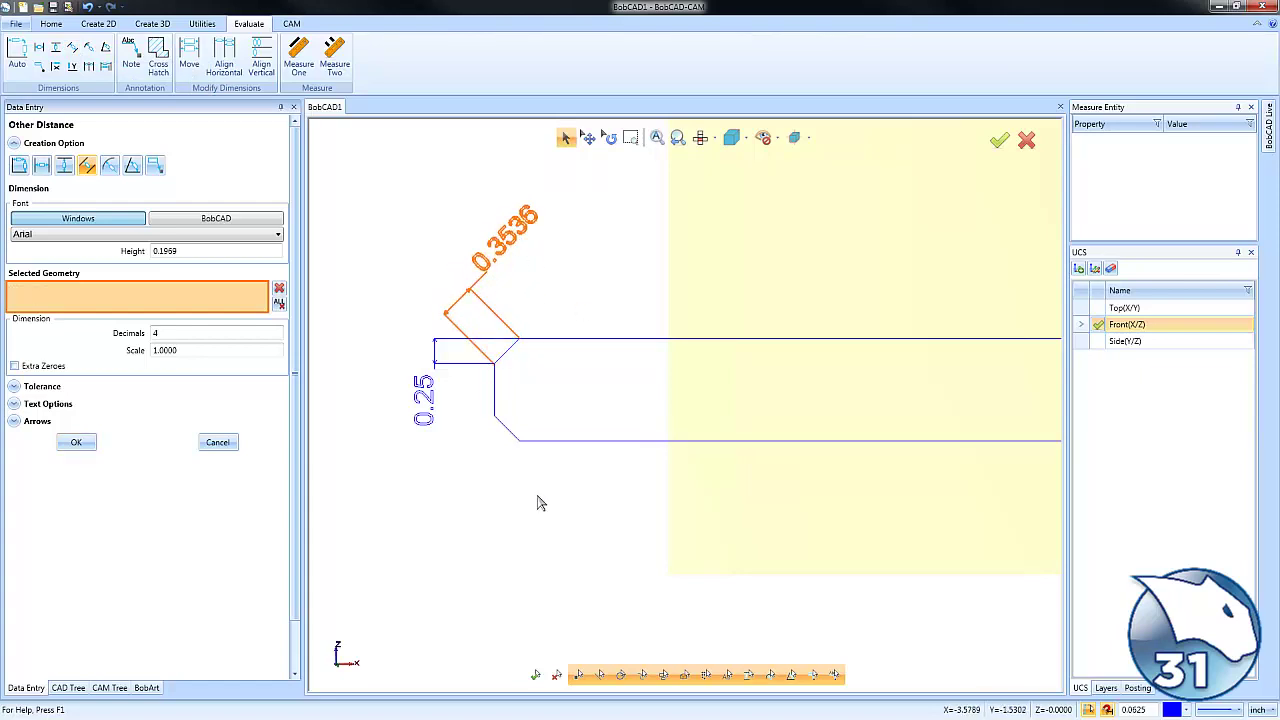
{"action": "left_click", "coordinate": [76, 442]}
{"action": "left_click", "coordinate": [217, 442]}
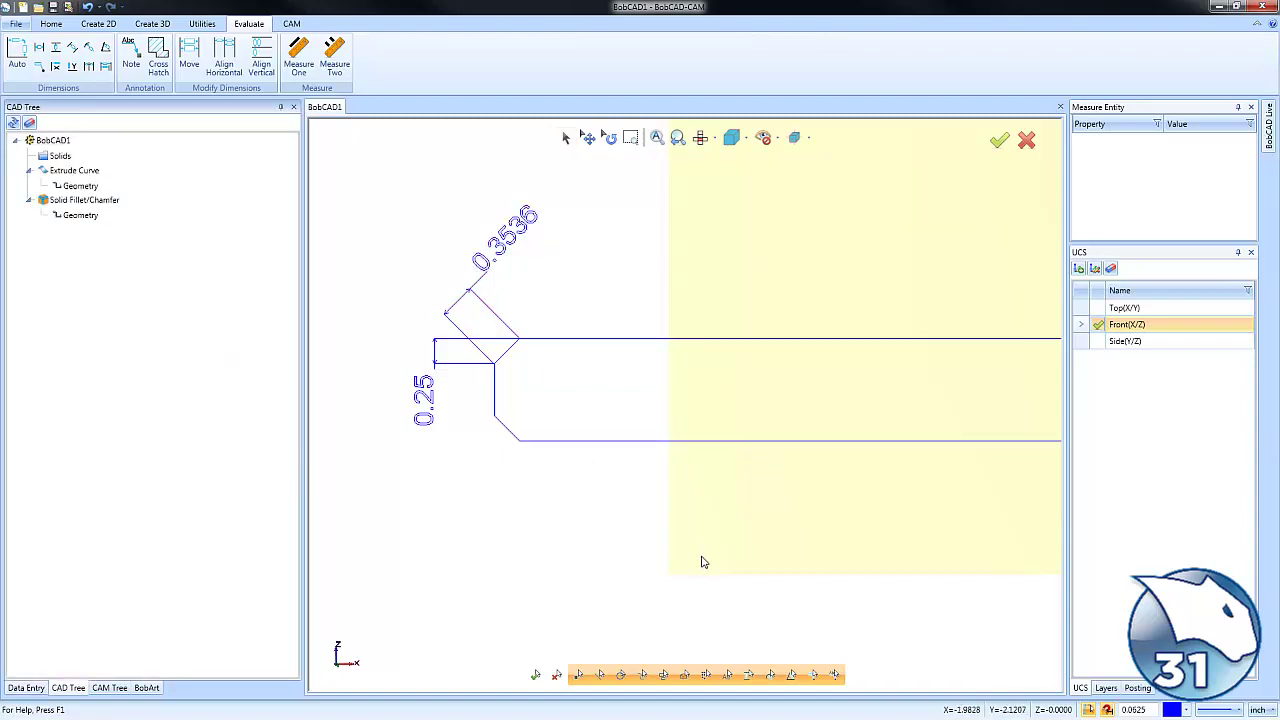
Review the chamfer size and whole-solid setting of the Solid Fillet/Chamfer feature against the profile dimensions, leaving the feature unedited
{"action": "right_click", "coordinate": [134, 201]}
{"action": "left_click", "coordinate": [149, 212]}
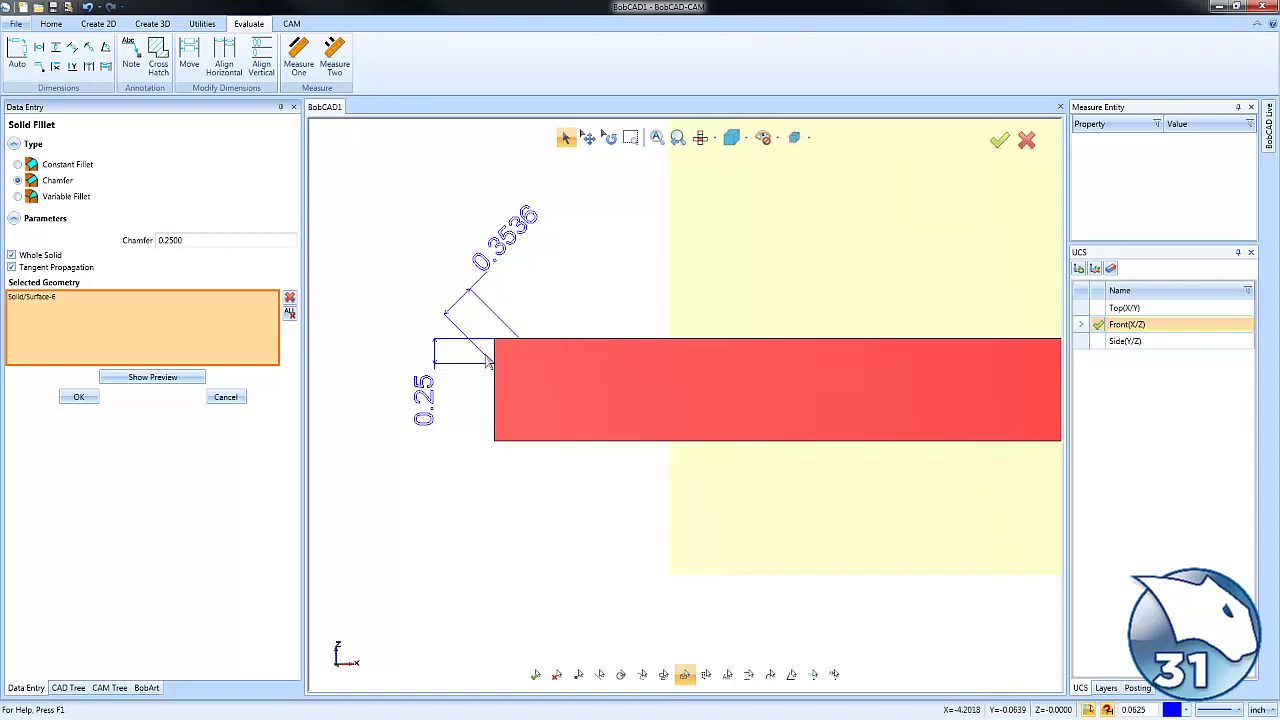
{"action": "left_click", "coordinate": [226, 399]}
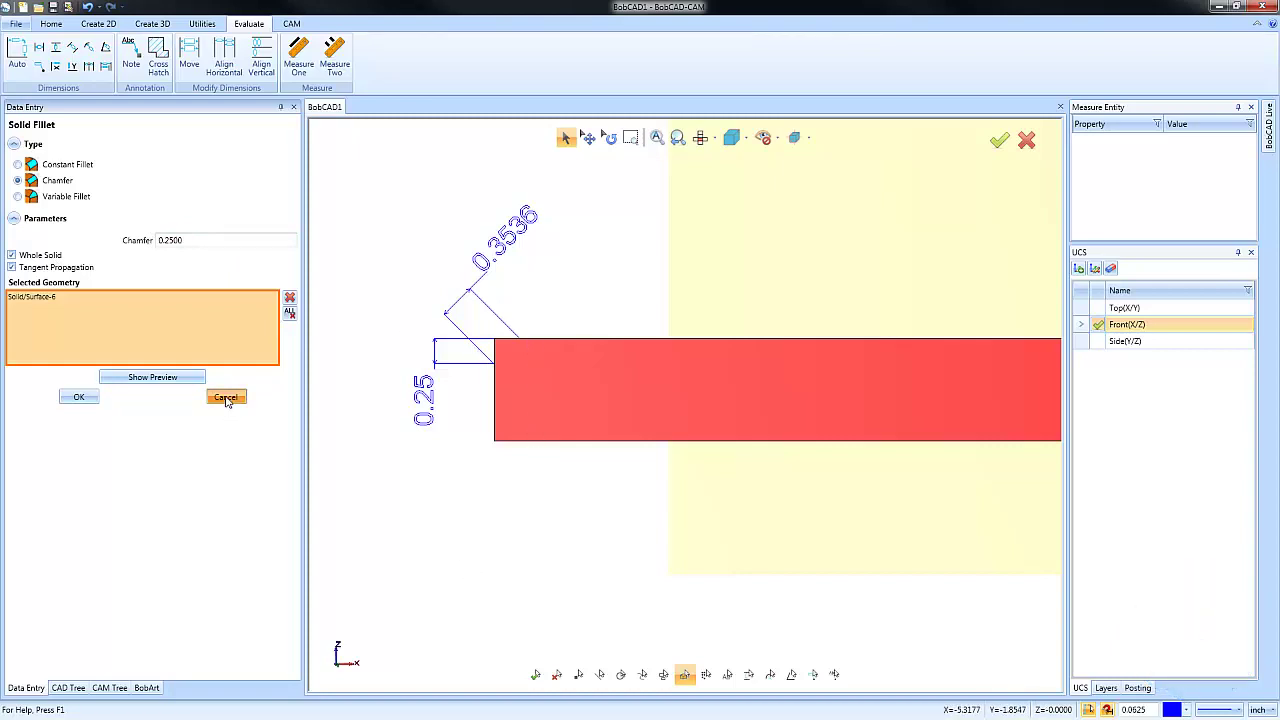